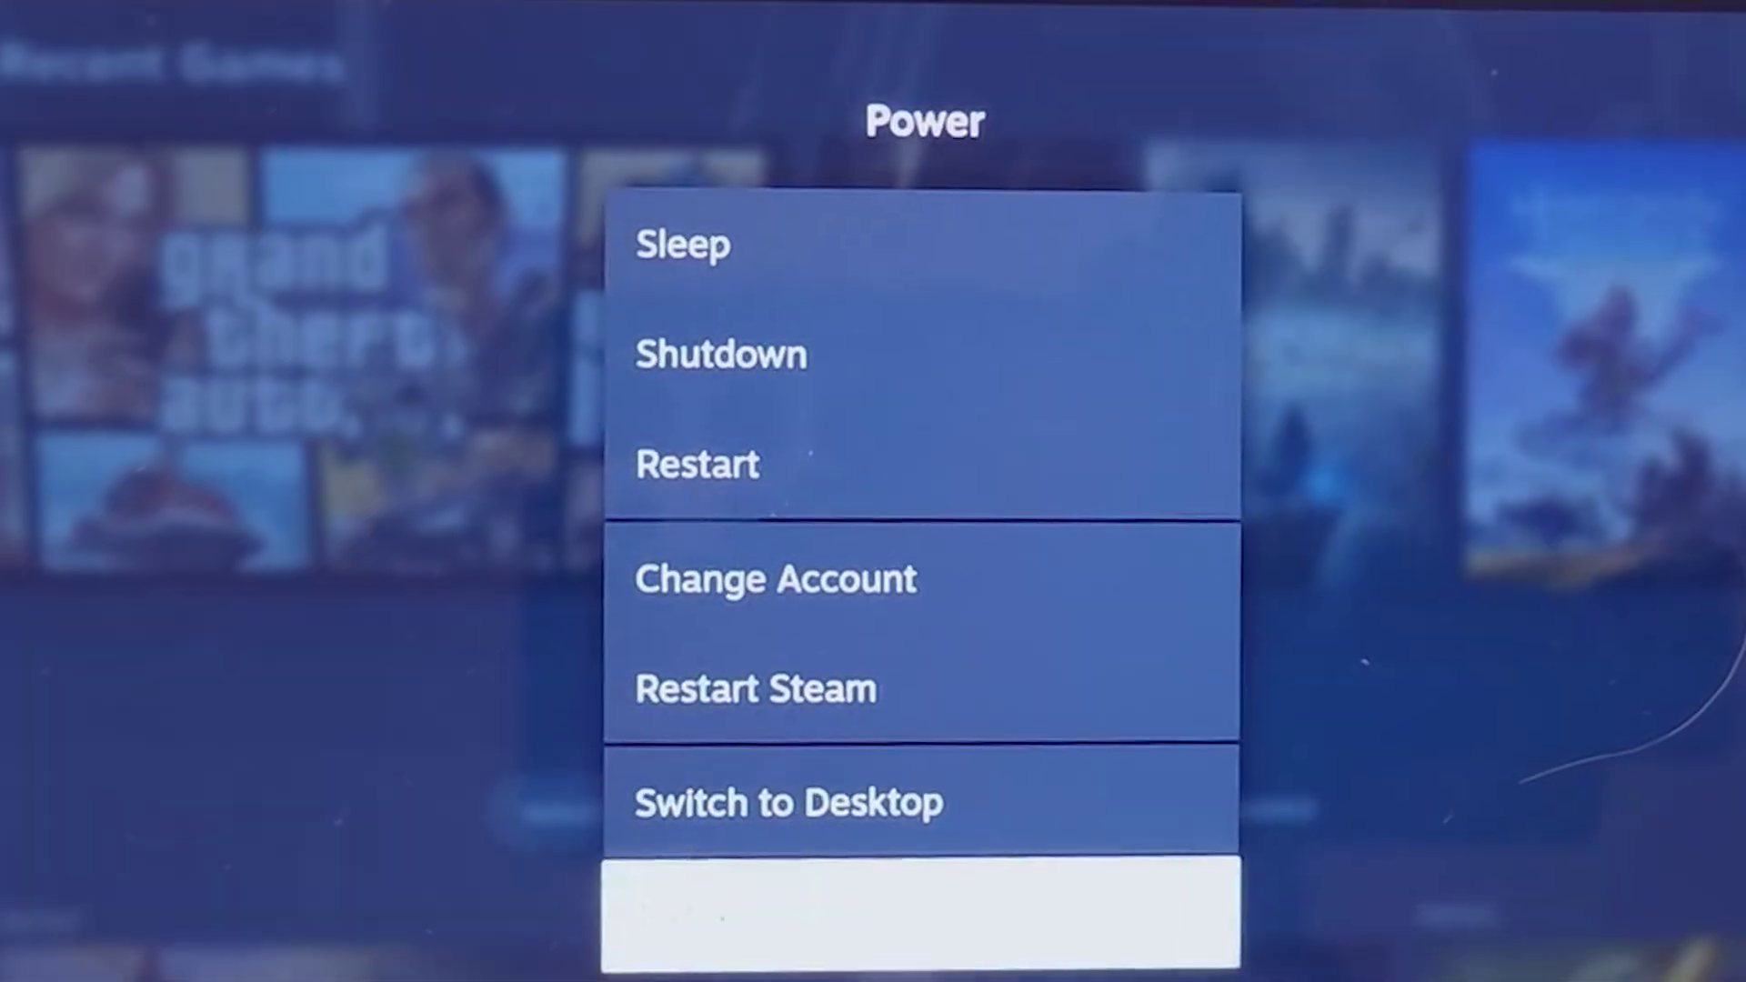
Step: Switch the Steam Deck from gaming mode to desktop mode
{"action": "key", "text": "Up"}
{"action": "key", "text": "Return"}
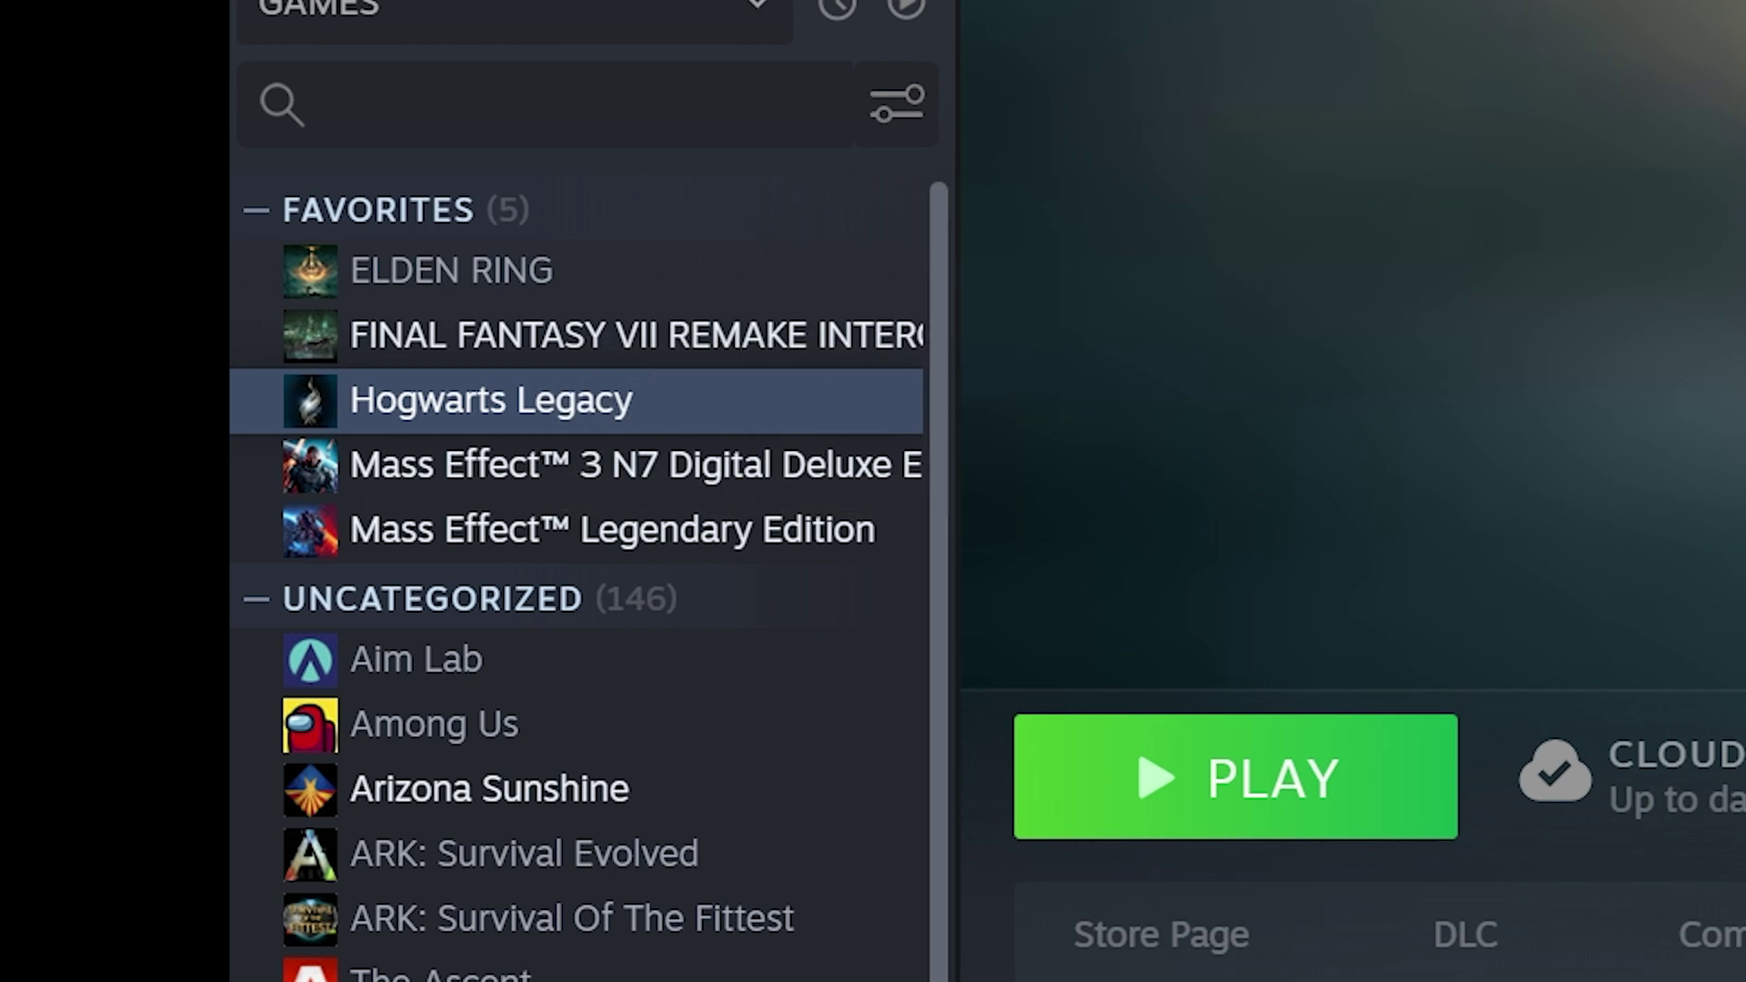
Step: Browse Hogwarts Legacy's local install files from its Steam library Manage menu
{"action": "right_click", "coordinate": [701, 411]}
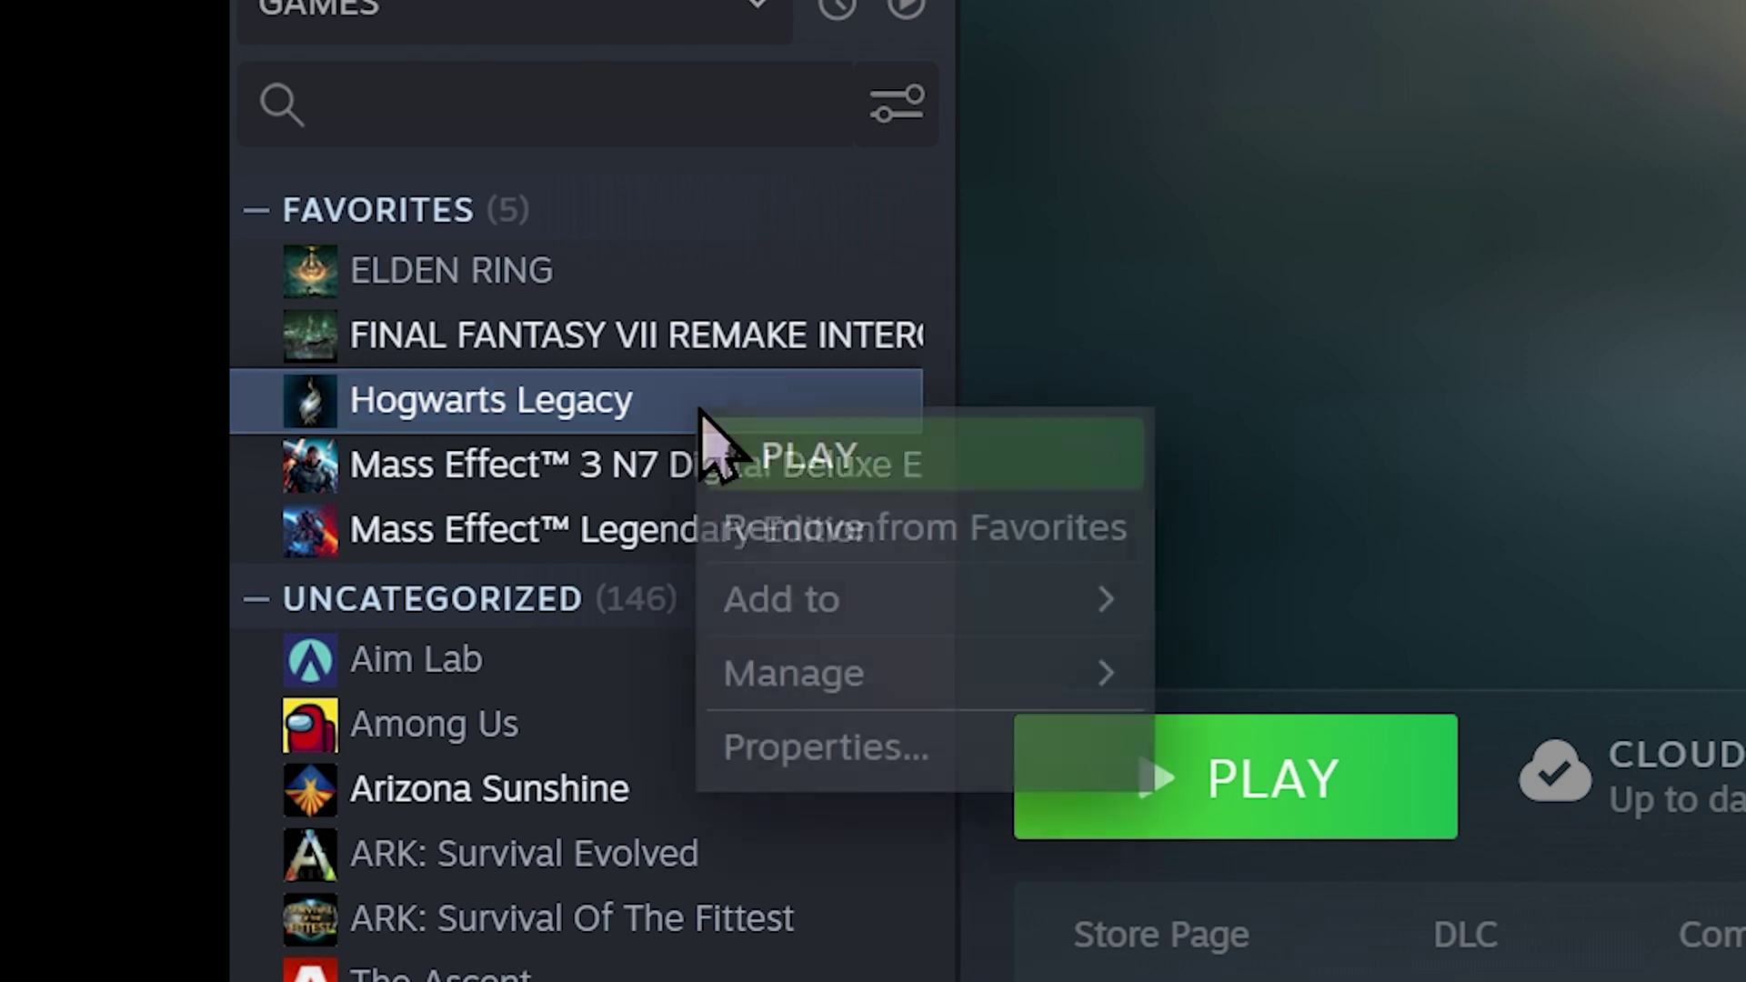
{"action": "mouse_move", "coordinate": [1016, 662]}
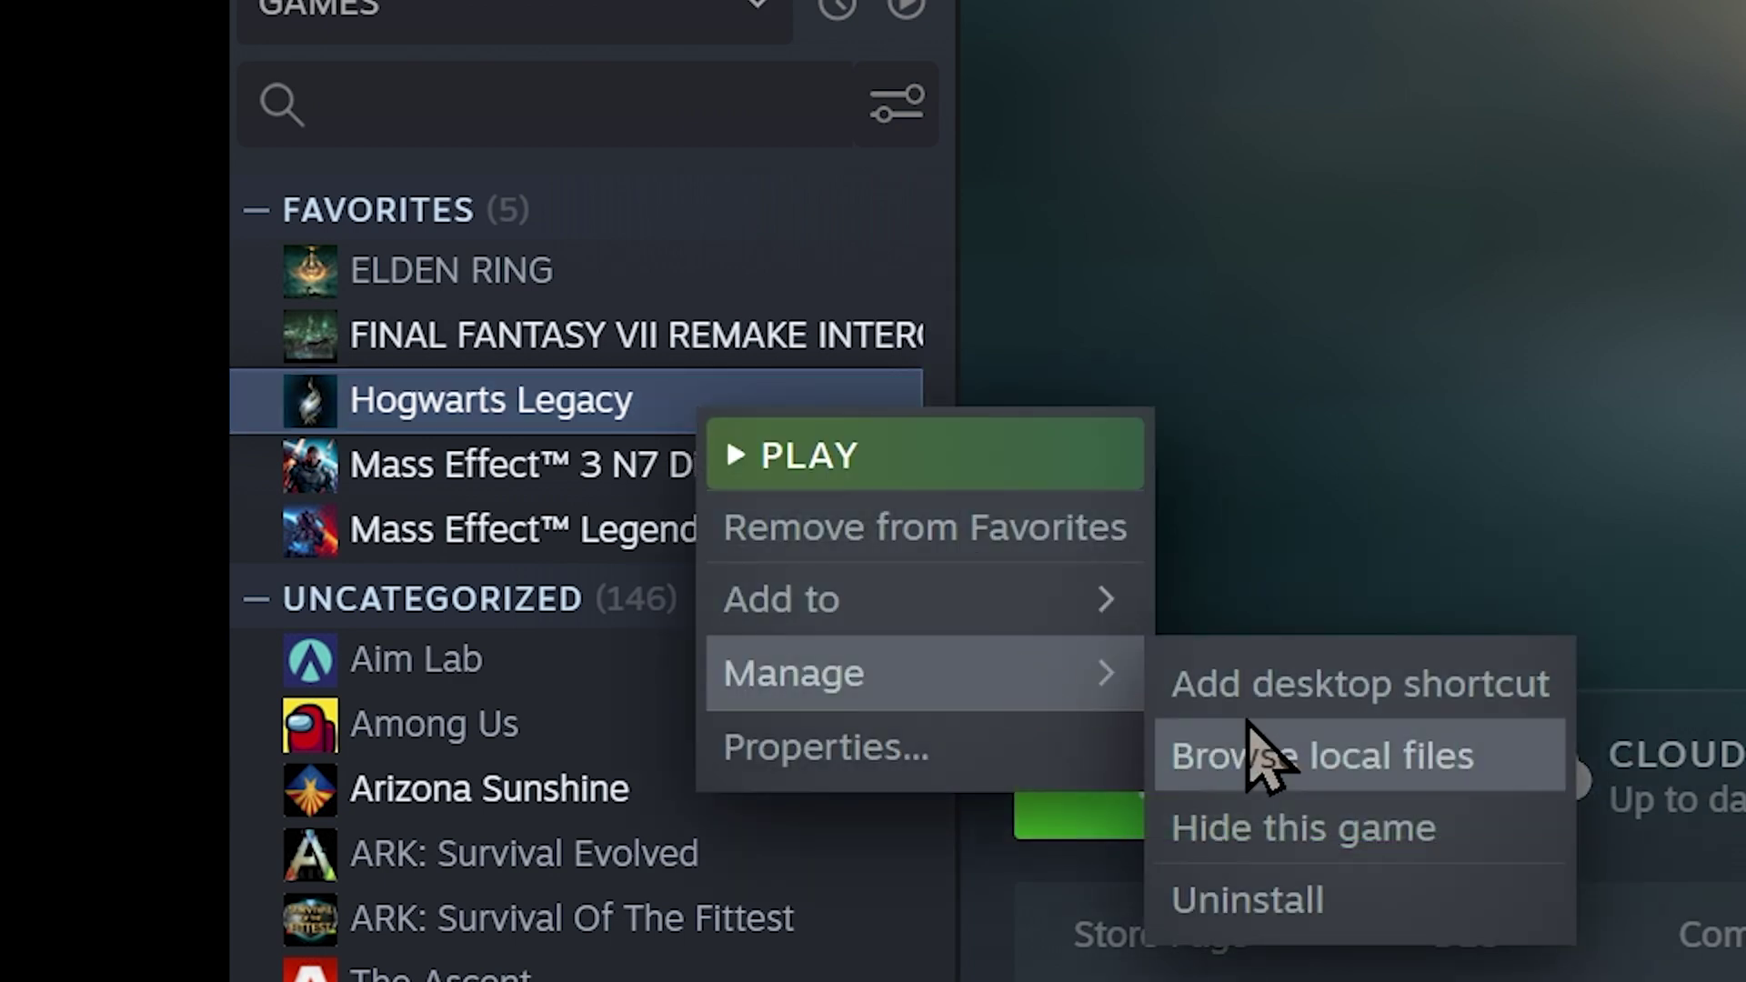
{"action": "left_click", "coordinate": [1490, 764]}
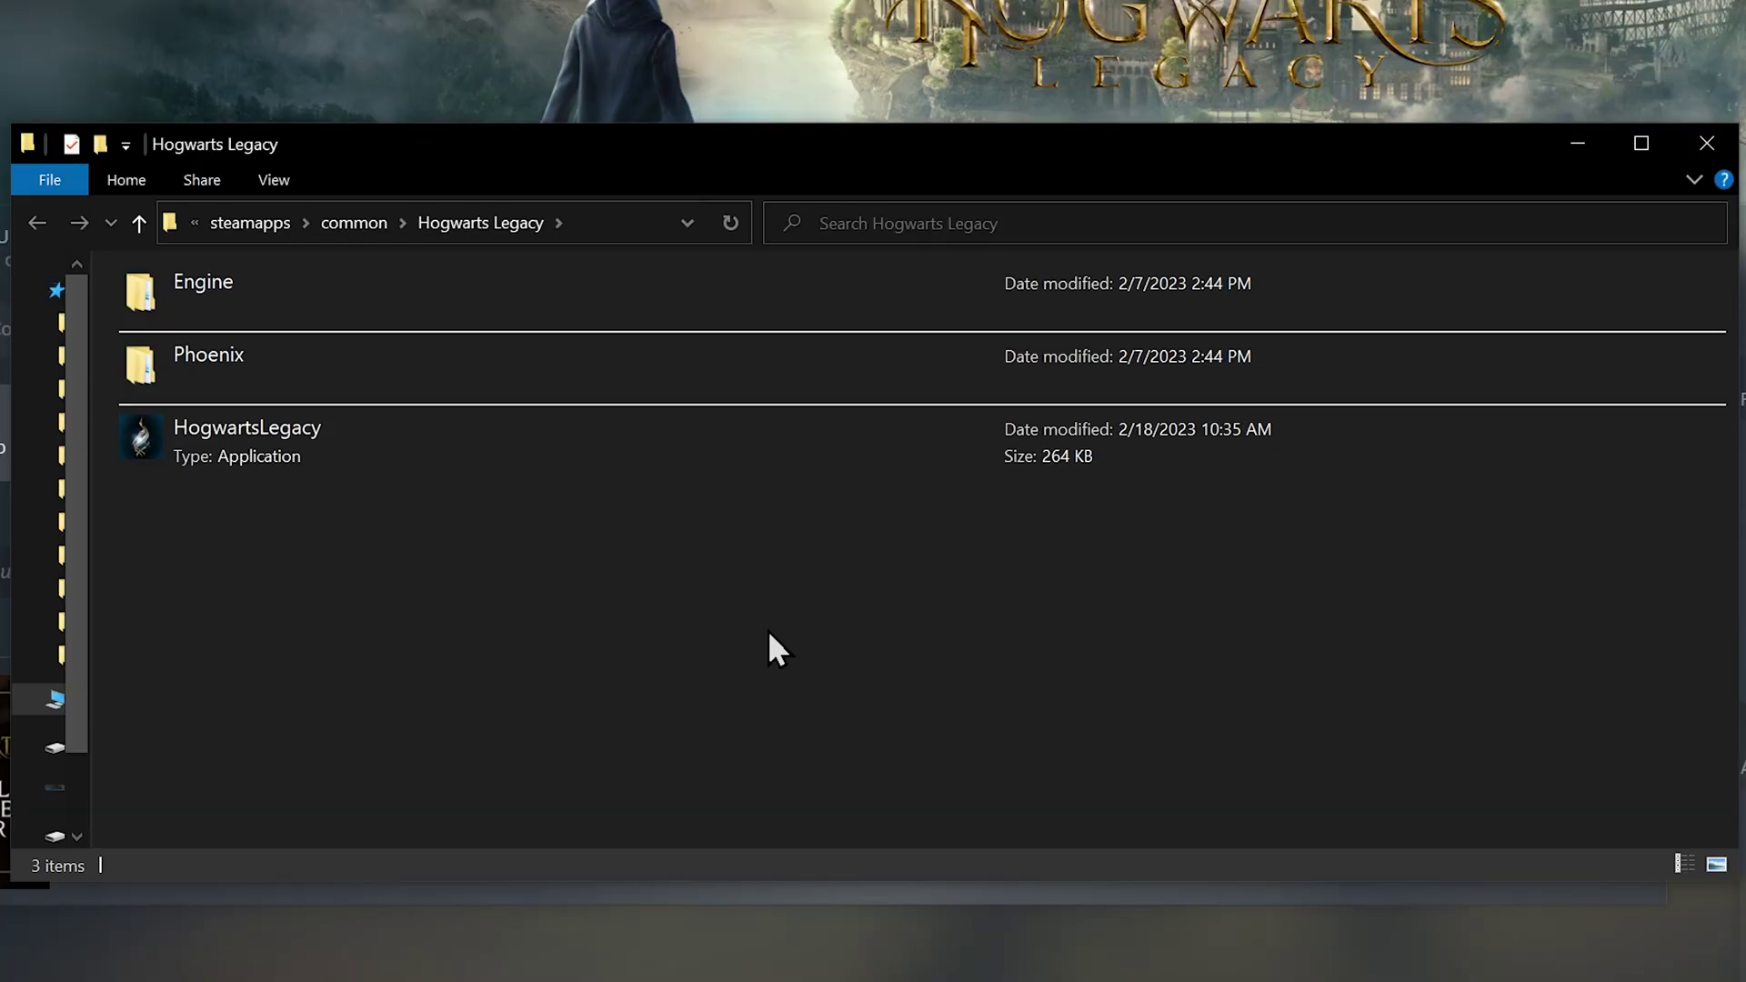
Step: Navigate into Phoenix\Content\Paks and select the ~mods folder
{"action": "double_click", "coordinate": [285, 371]}
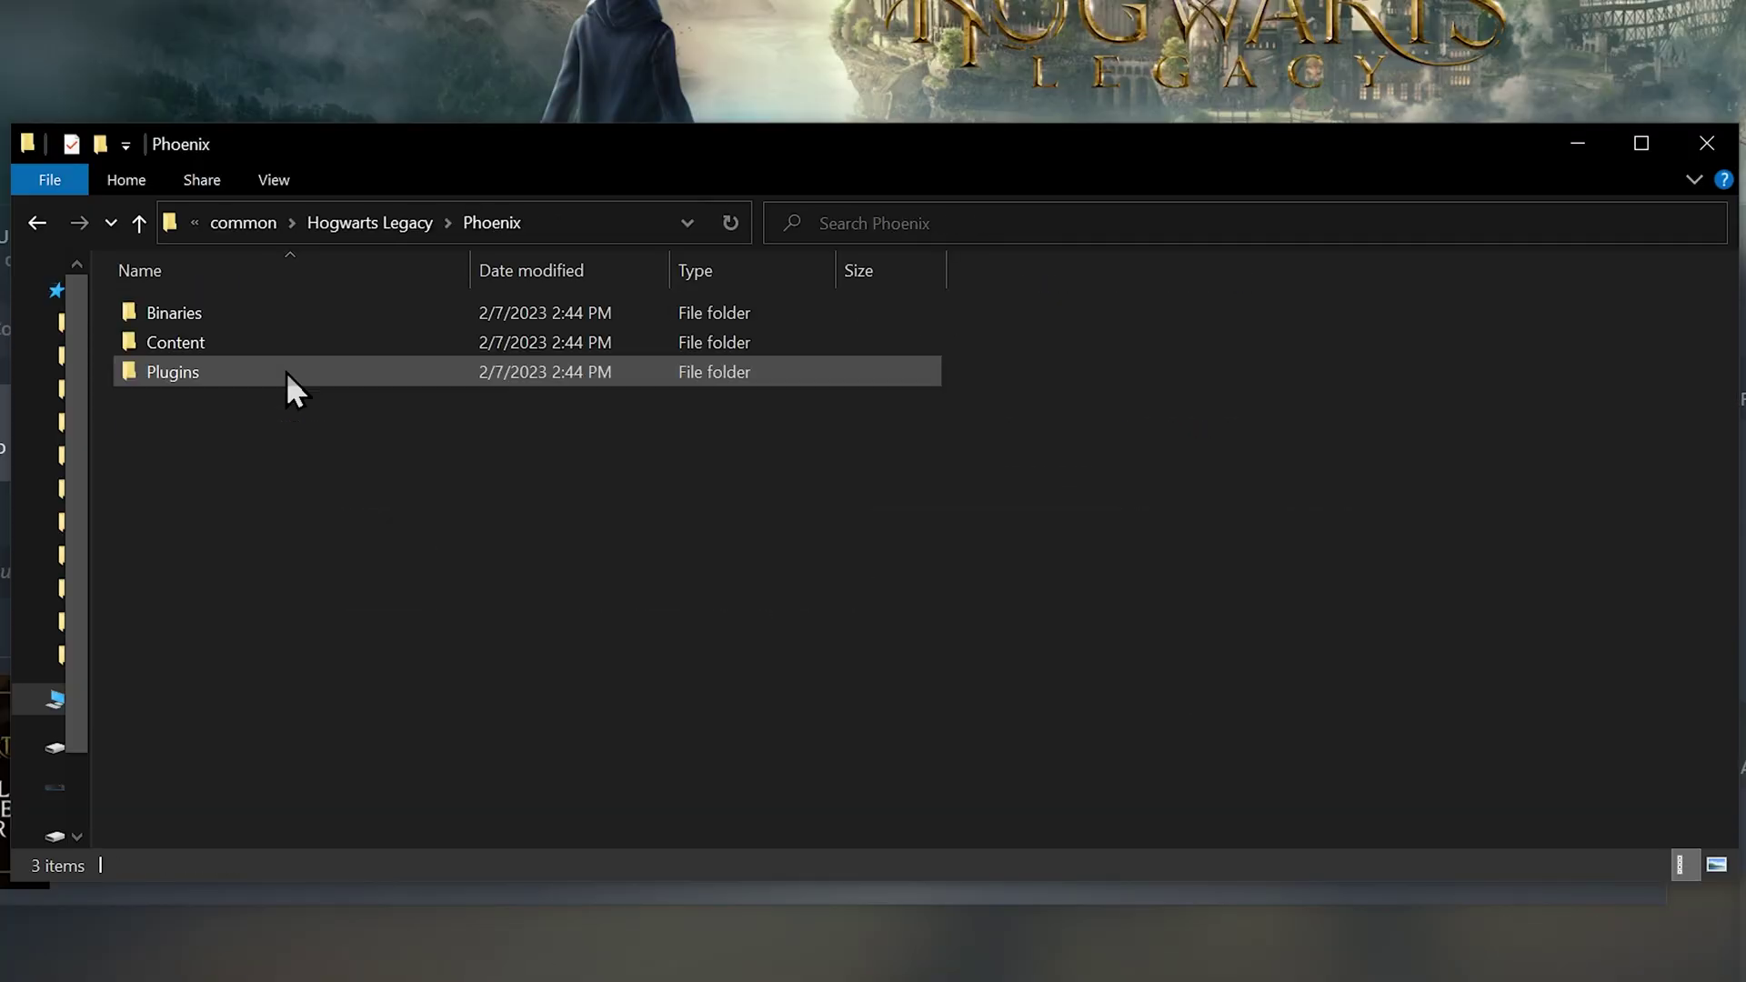
{"action": "double_click", "coordinate": [282, 342]}
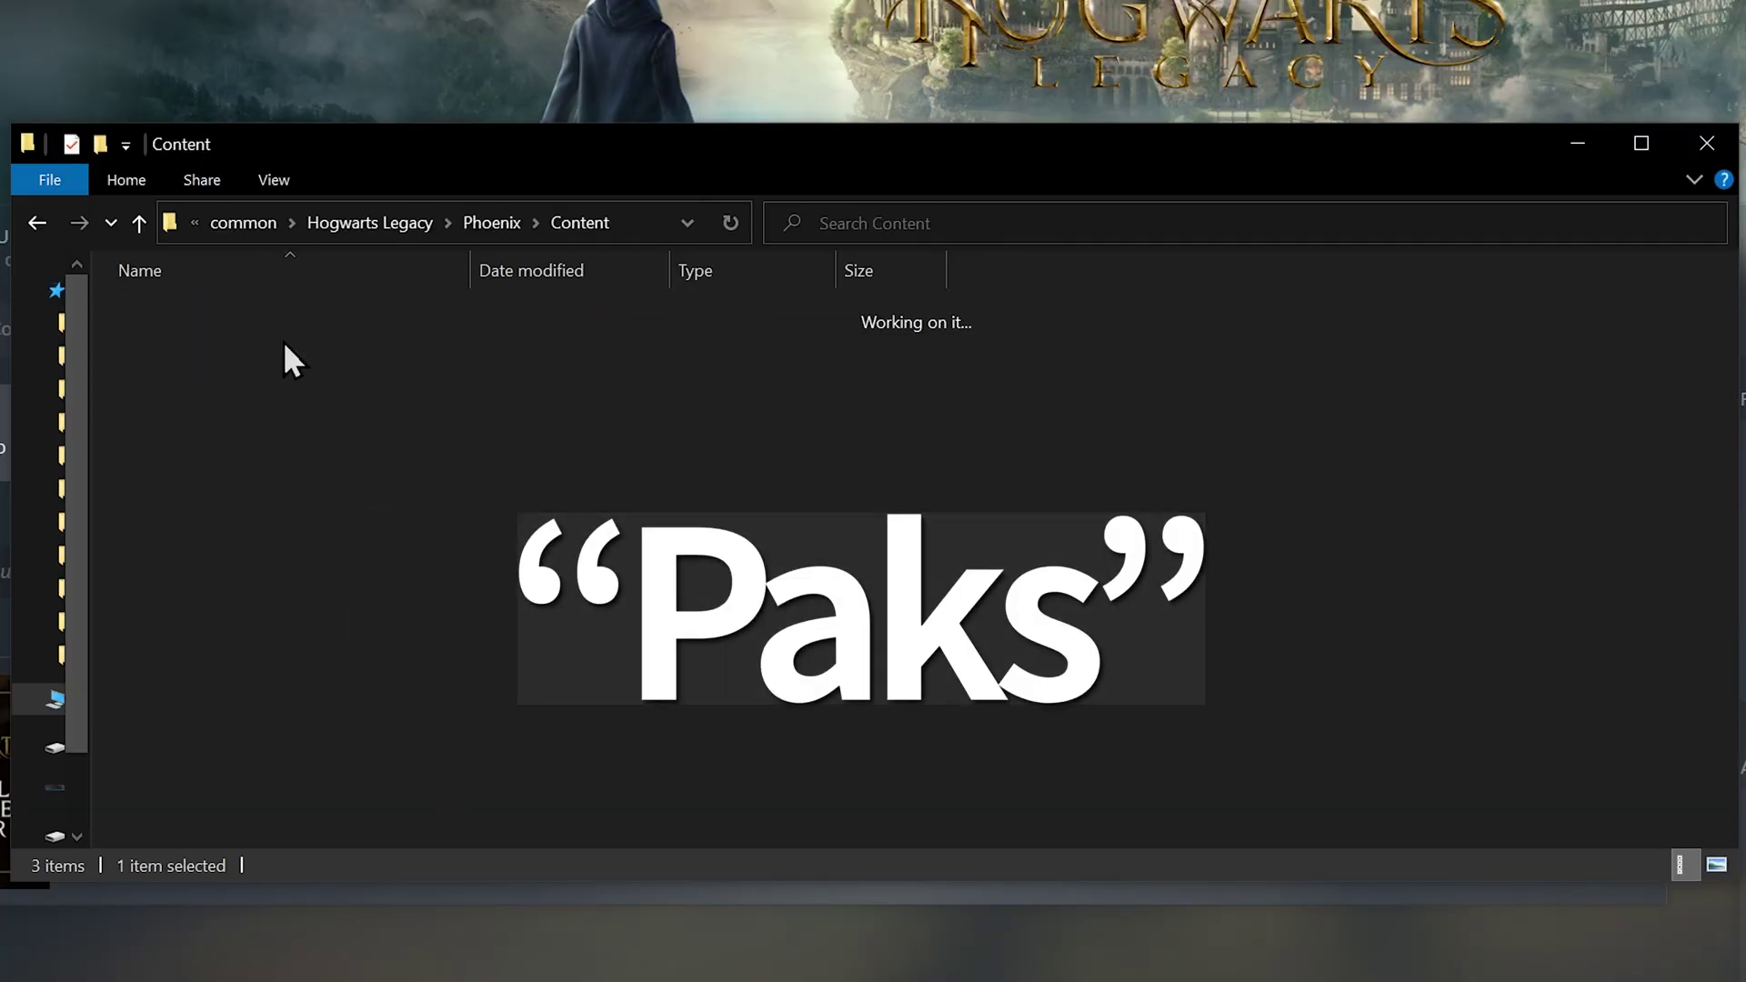
{"action": "double_click", "coordinate": [297, 382]}
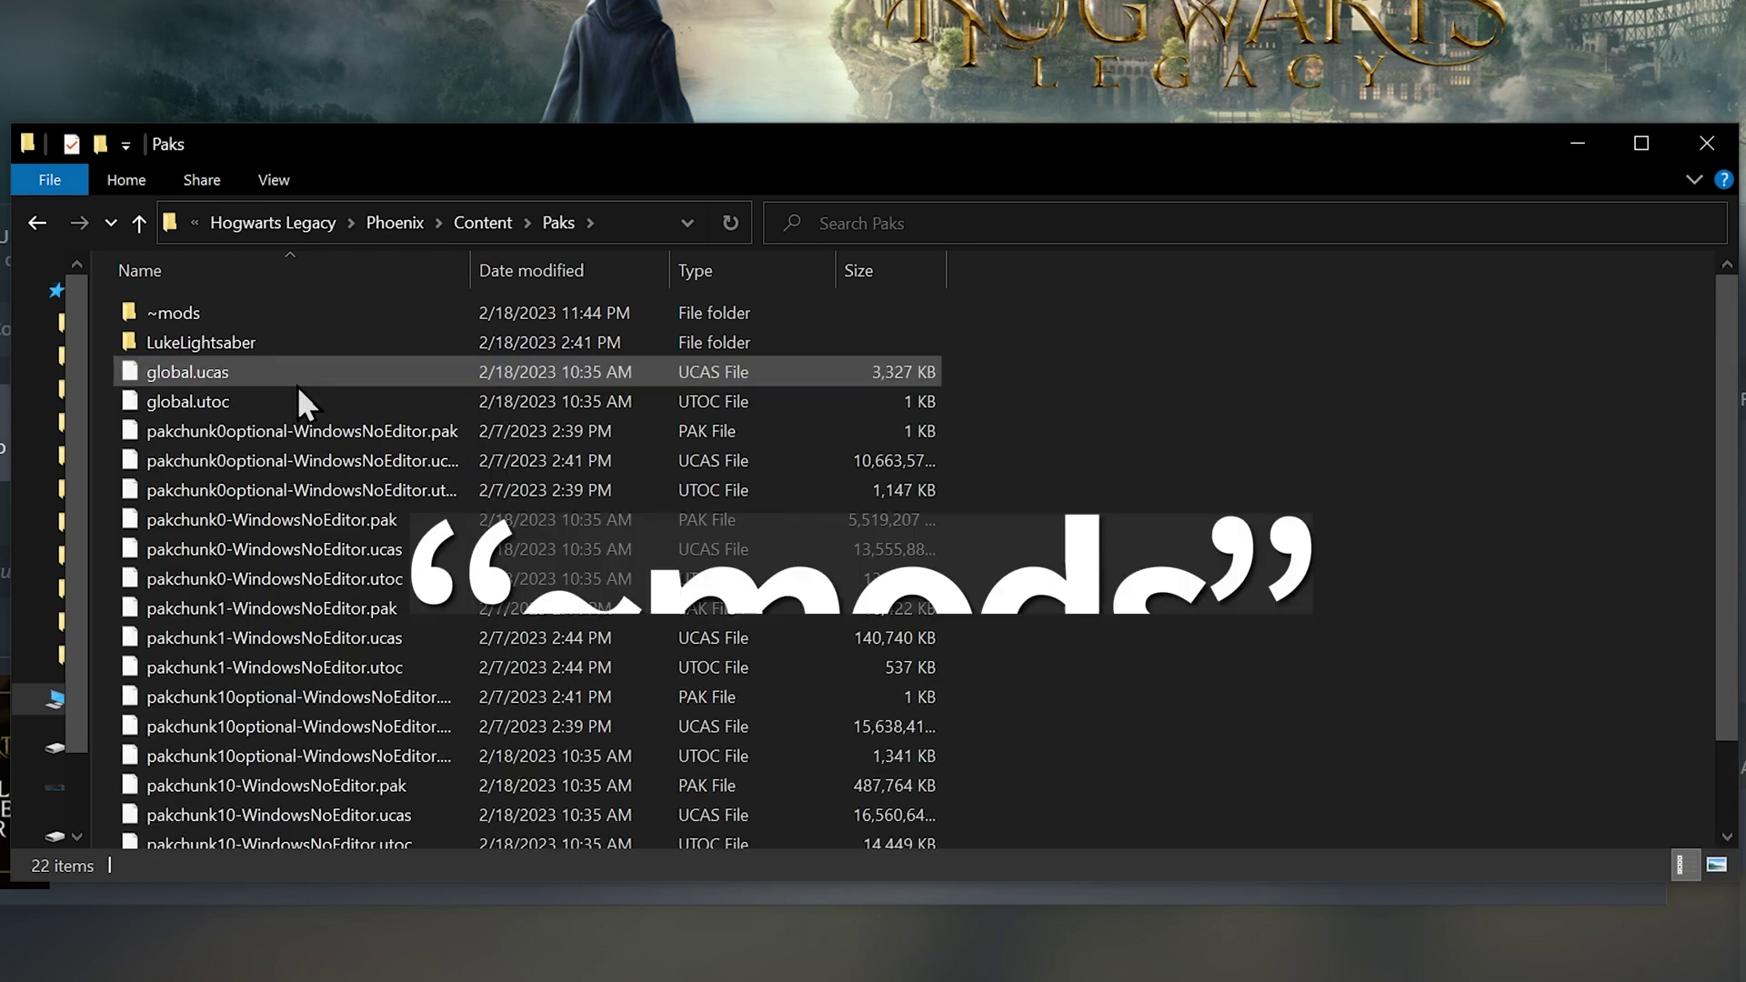
{"action": "left_click", "coordinate": [362, 319]}
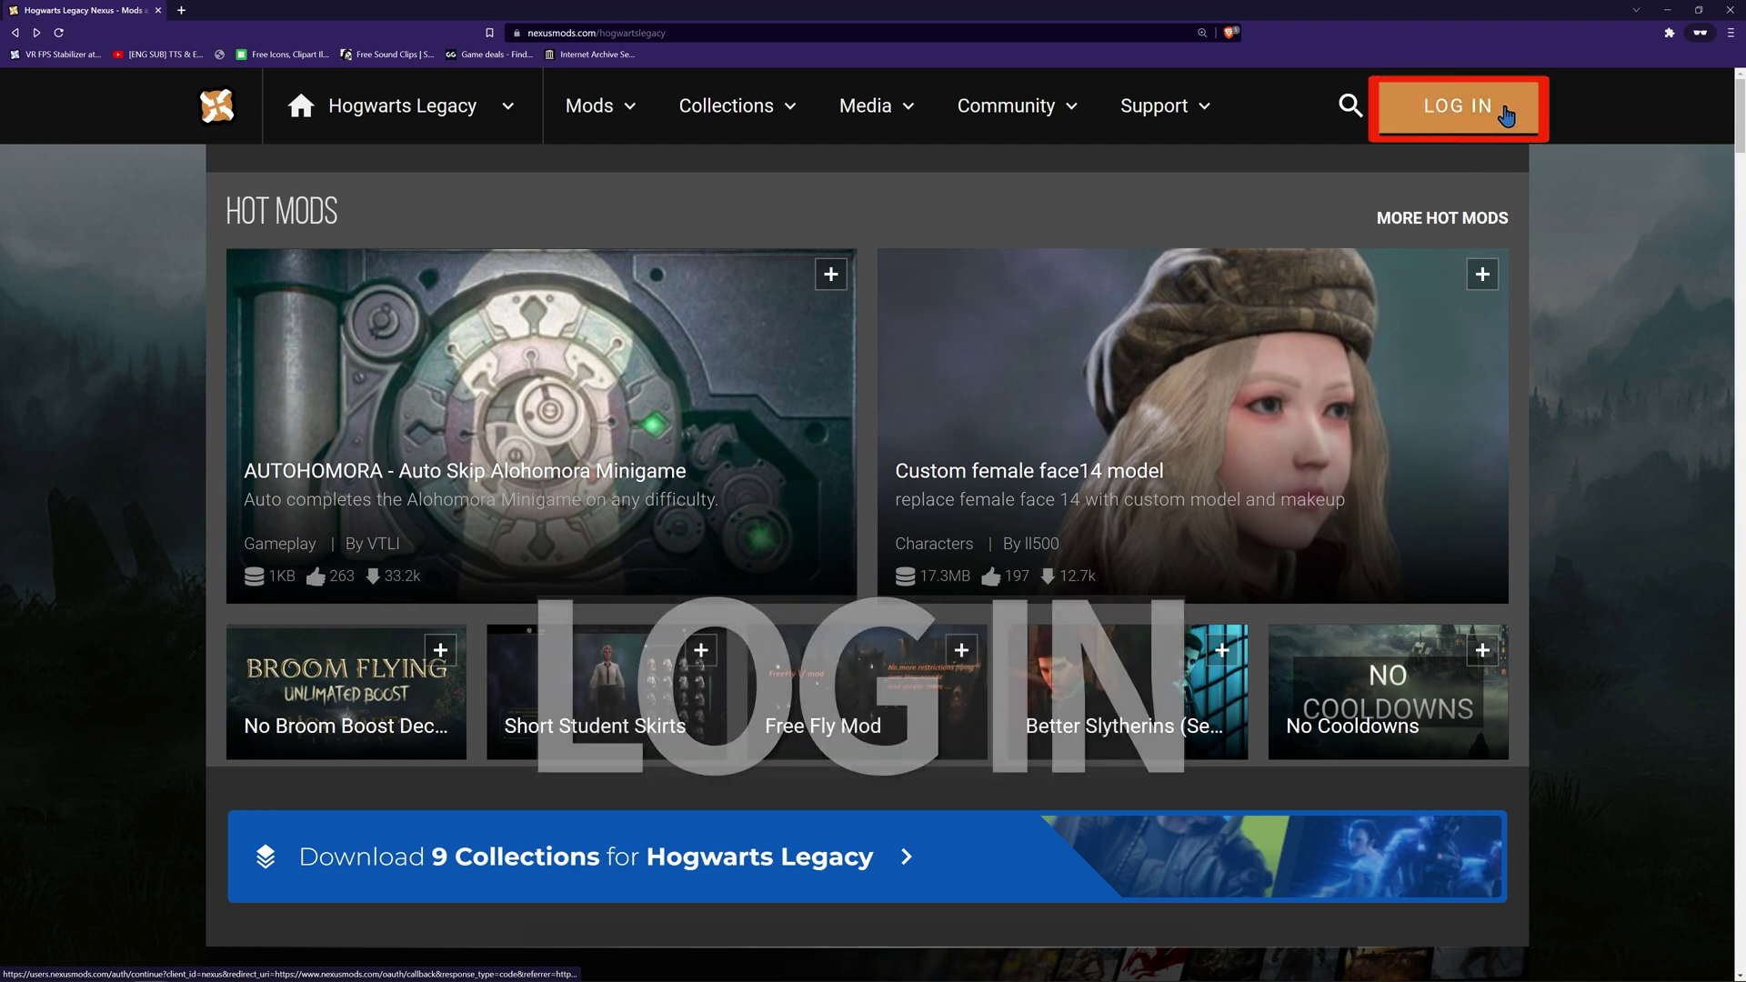
Step: Go from the Nexus Mods login page to the new-account registration form
{"action": "left_click", "coordinate": [1507, 115]}
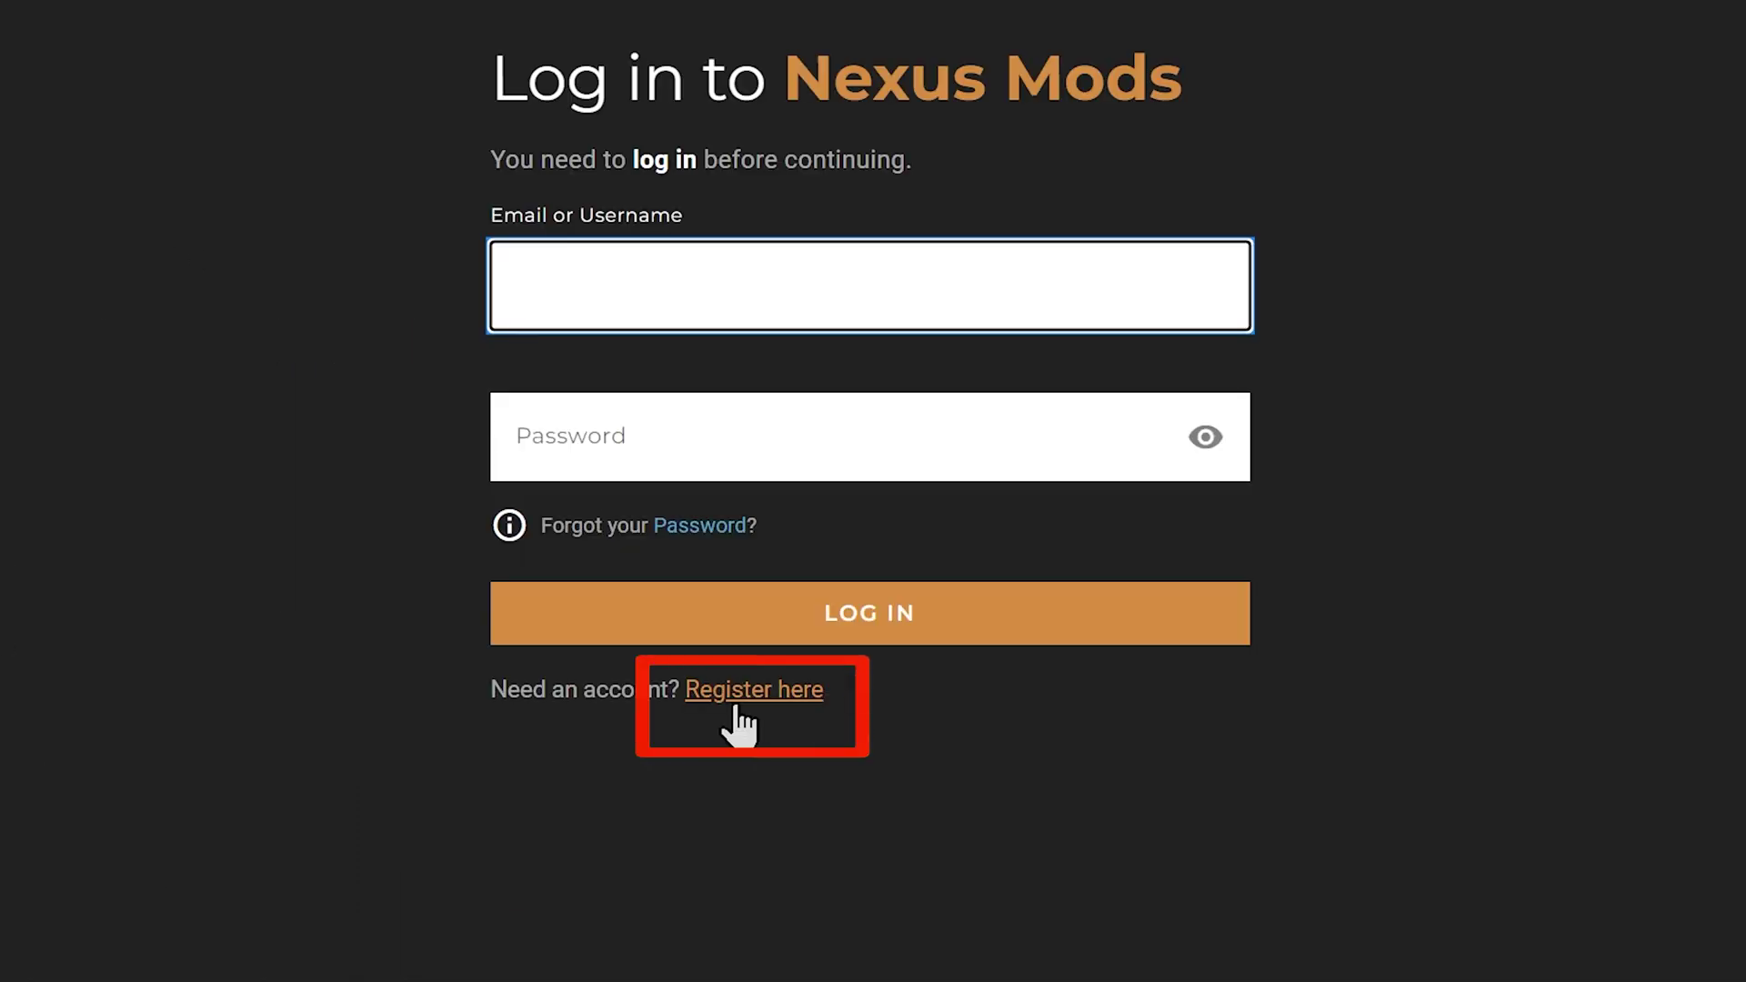
{"action": "left_click", "coordinate": [739, 692]}
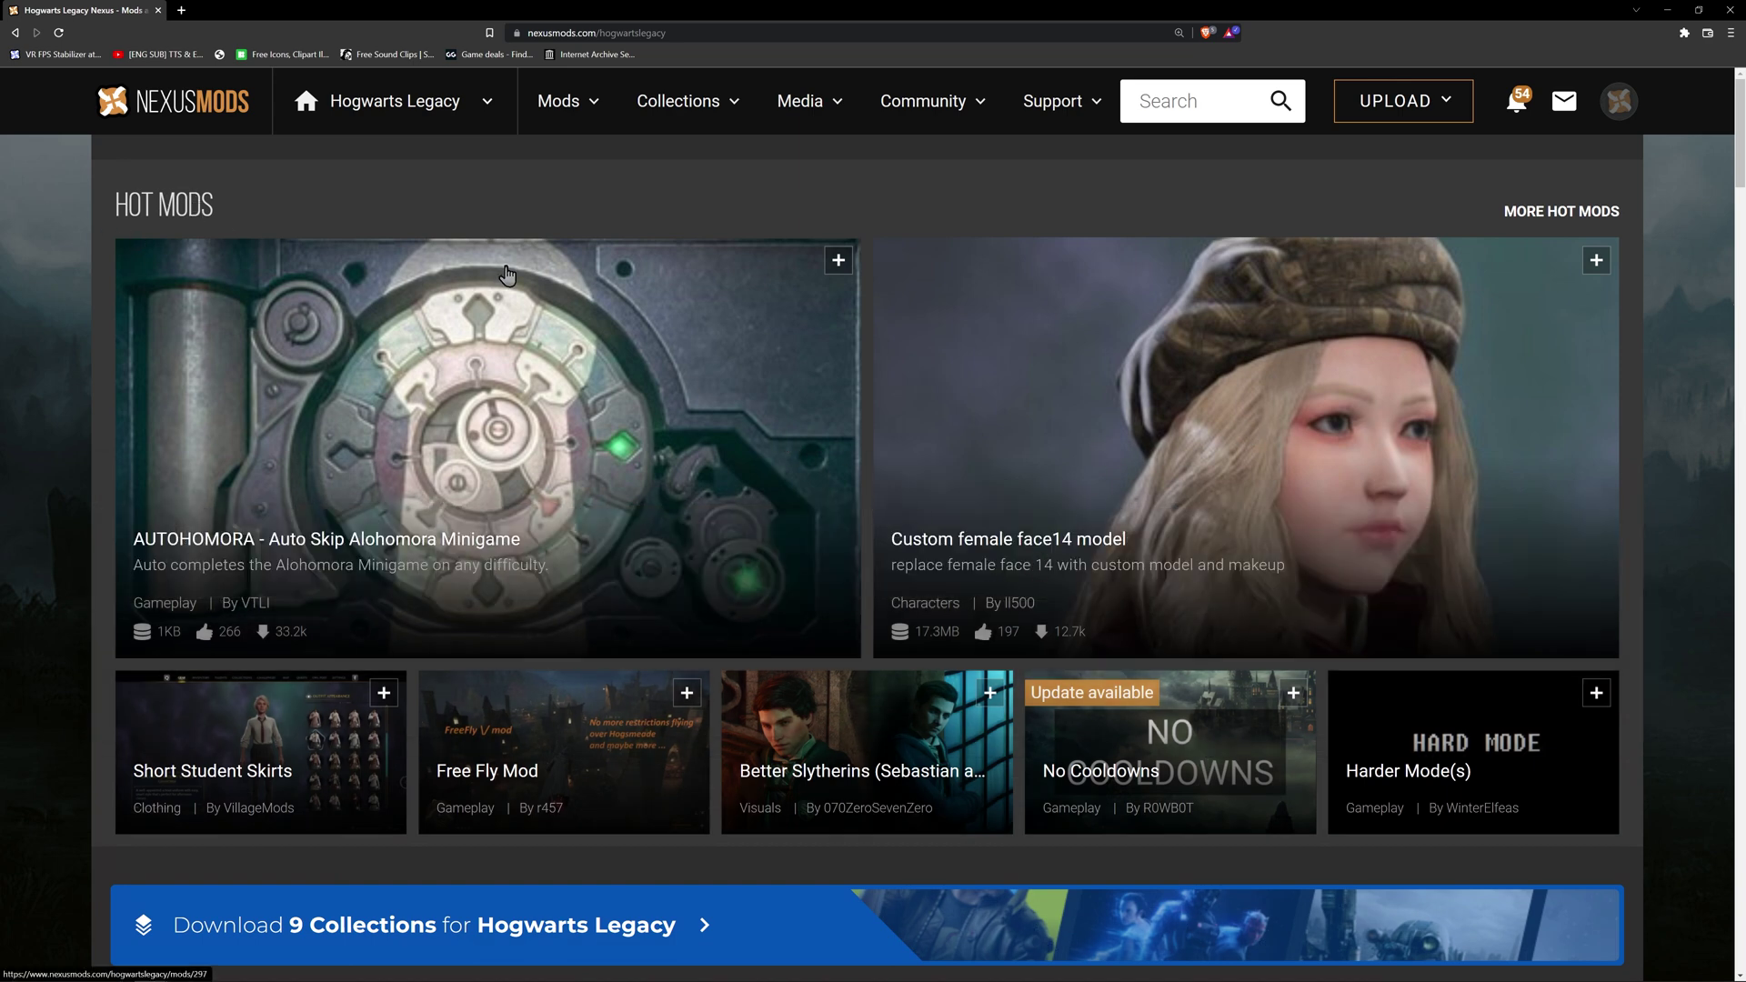
Step: Browse the Hogwarts Legacy Nexus home page, then list the Trending mods (276 results)
{"action": "scroll", "coordinate": [507, 274], "scroll_direction": "down", "scroll_amount": 6}
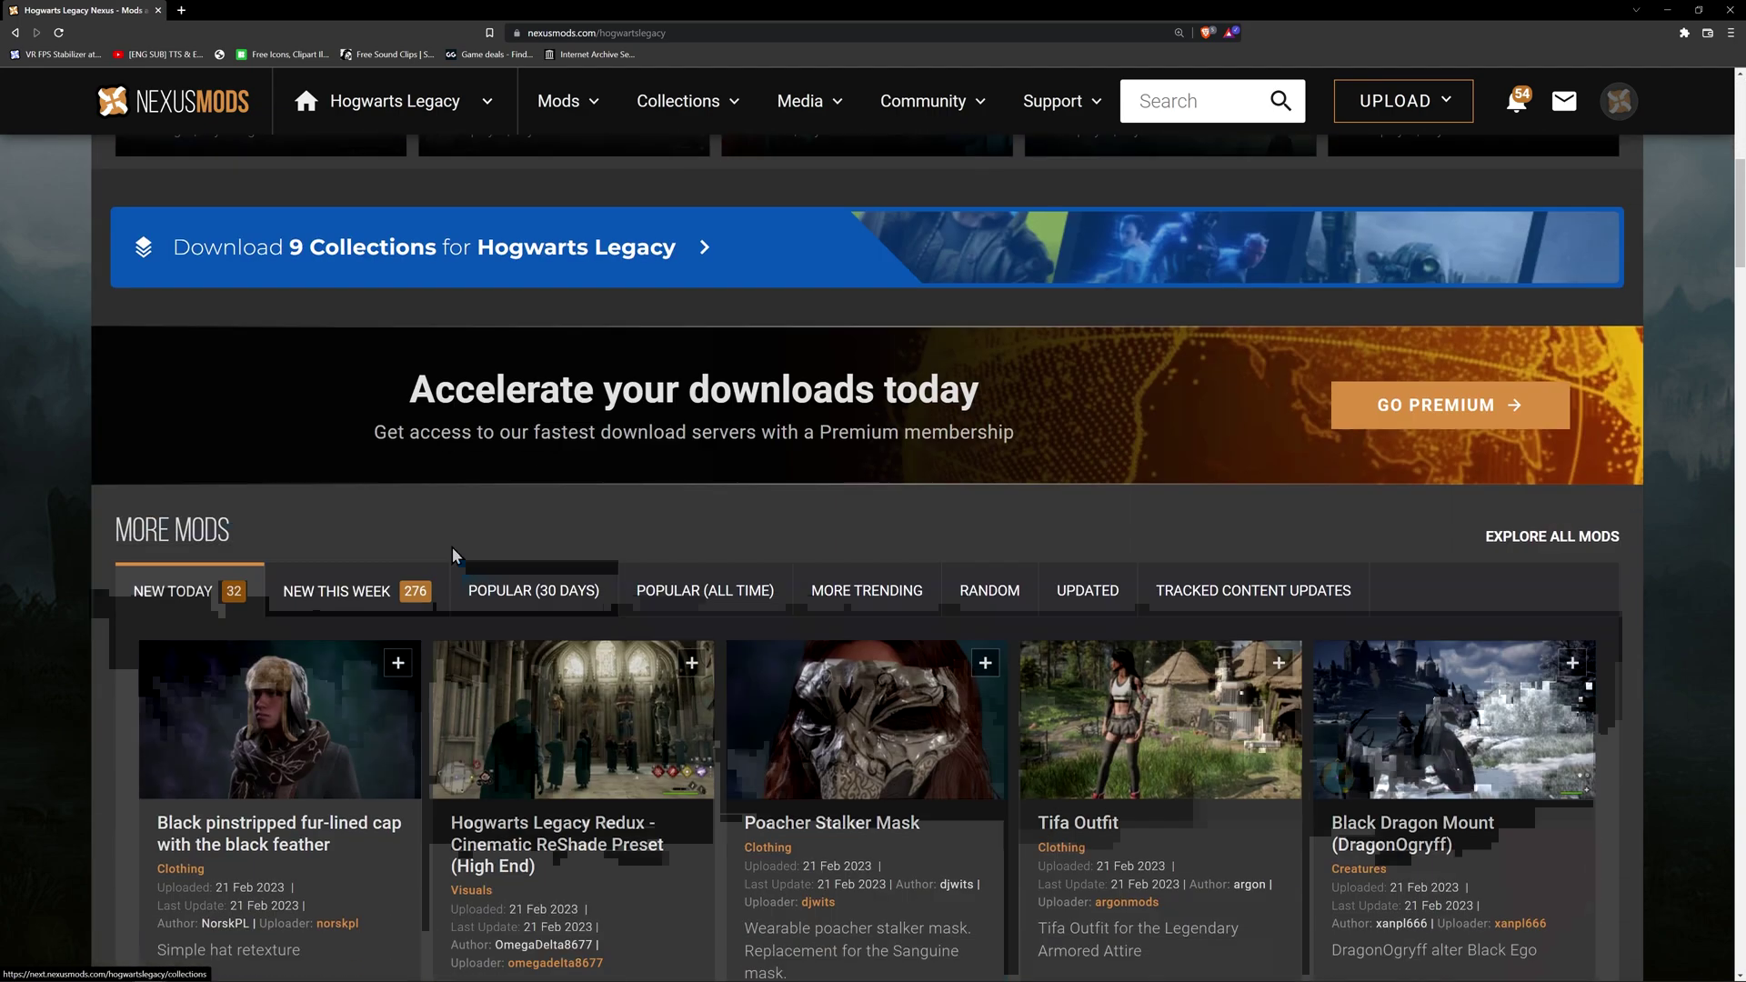
{"action": "scroll", "coordinate": [451, 547], "scroll_direction": "down", "scroll_amount": 2}
{"action": "scroll", "coordinate": [598, 760], "scroll_direction": "down", "scroll_amount": 1}
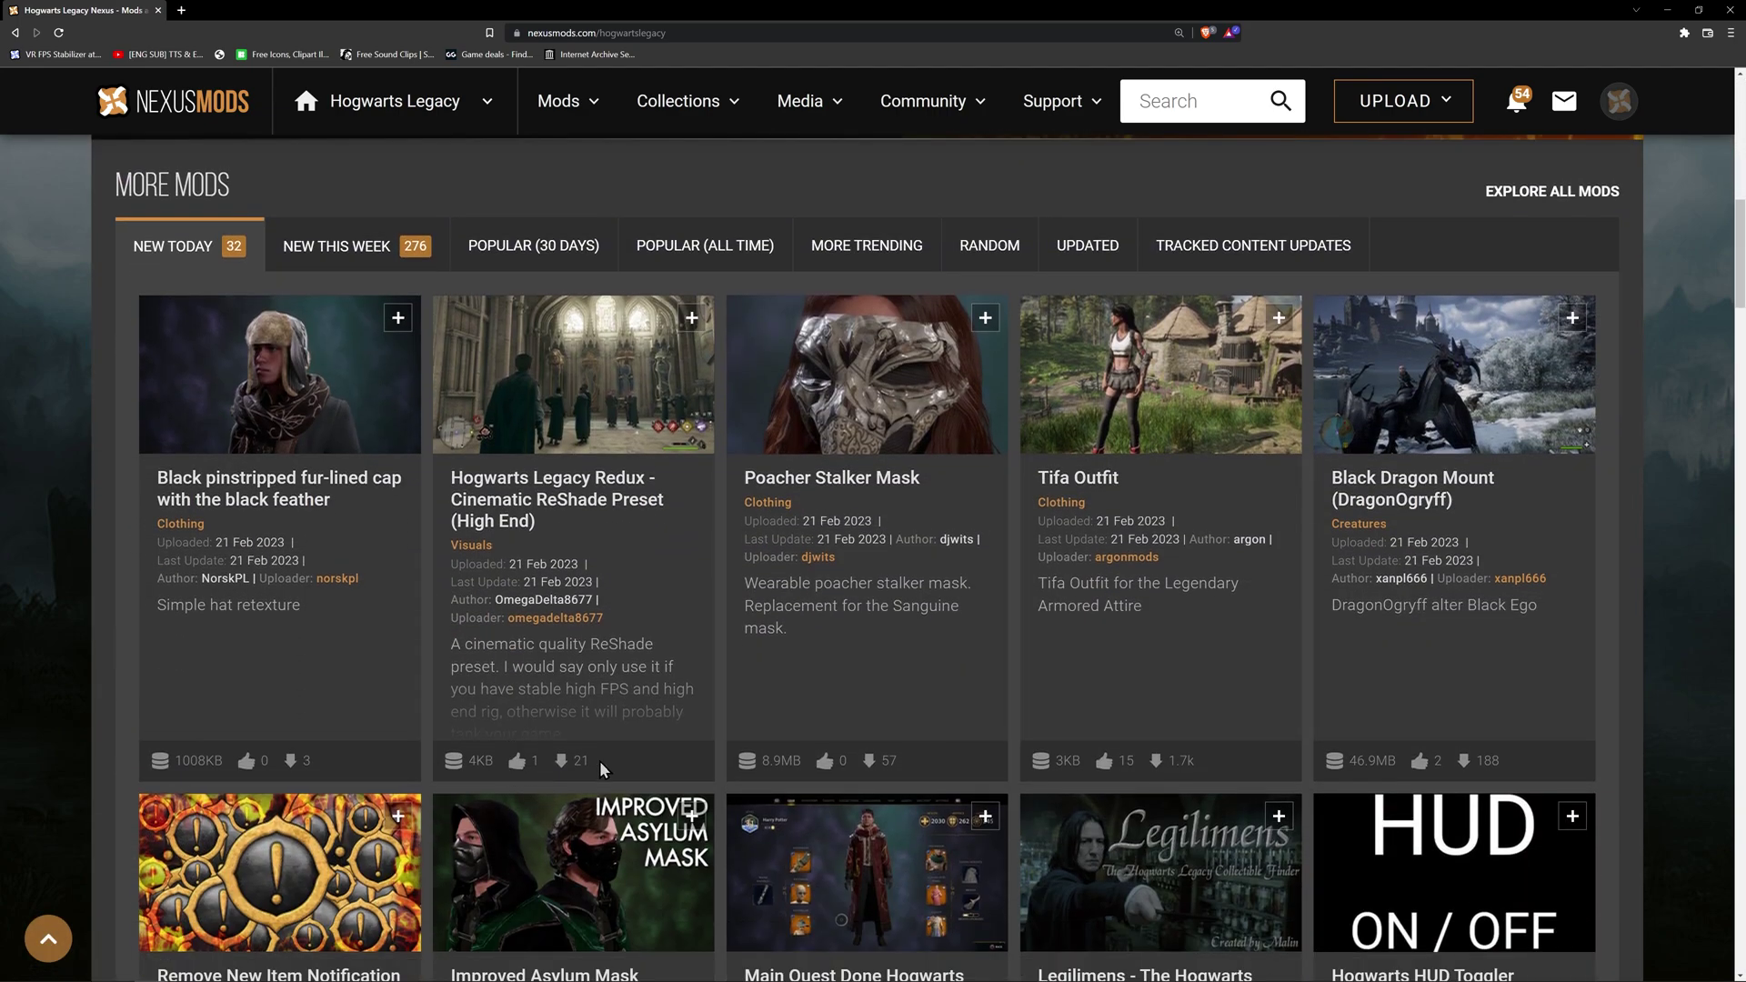
{"action": "scroll", "coordinate": [599, 760], "scroll_direction": "down", "scroll_amount": 4}
{"action": "scroll", "coordinate": [552, 733], "scroll_direction": "up", "scroll_amount": 13}
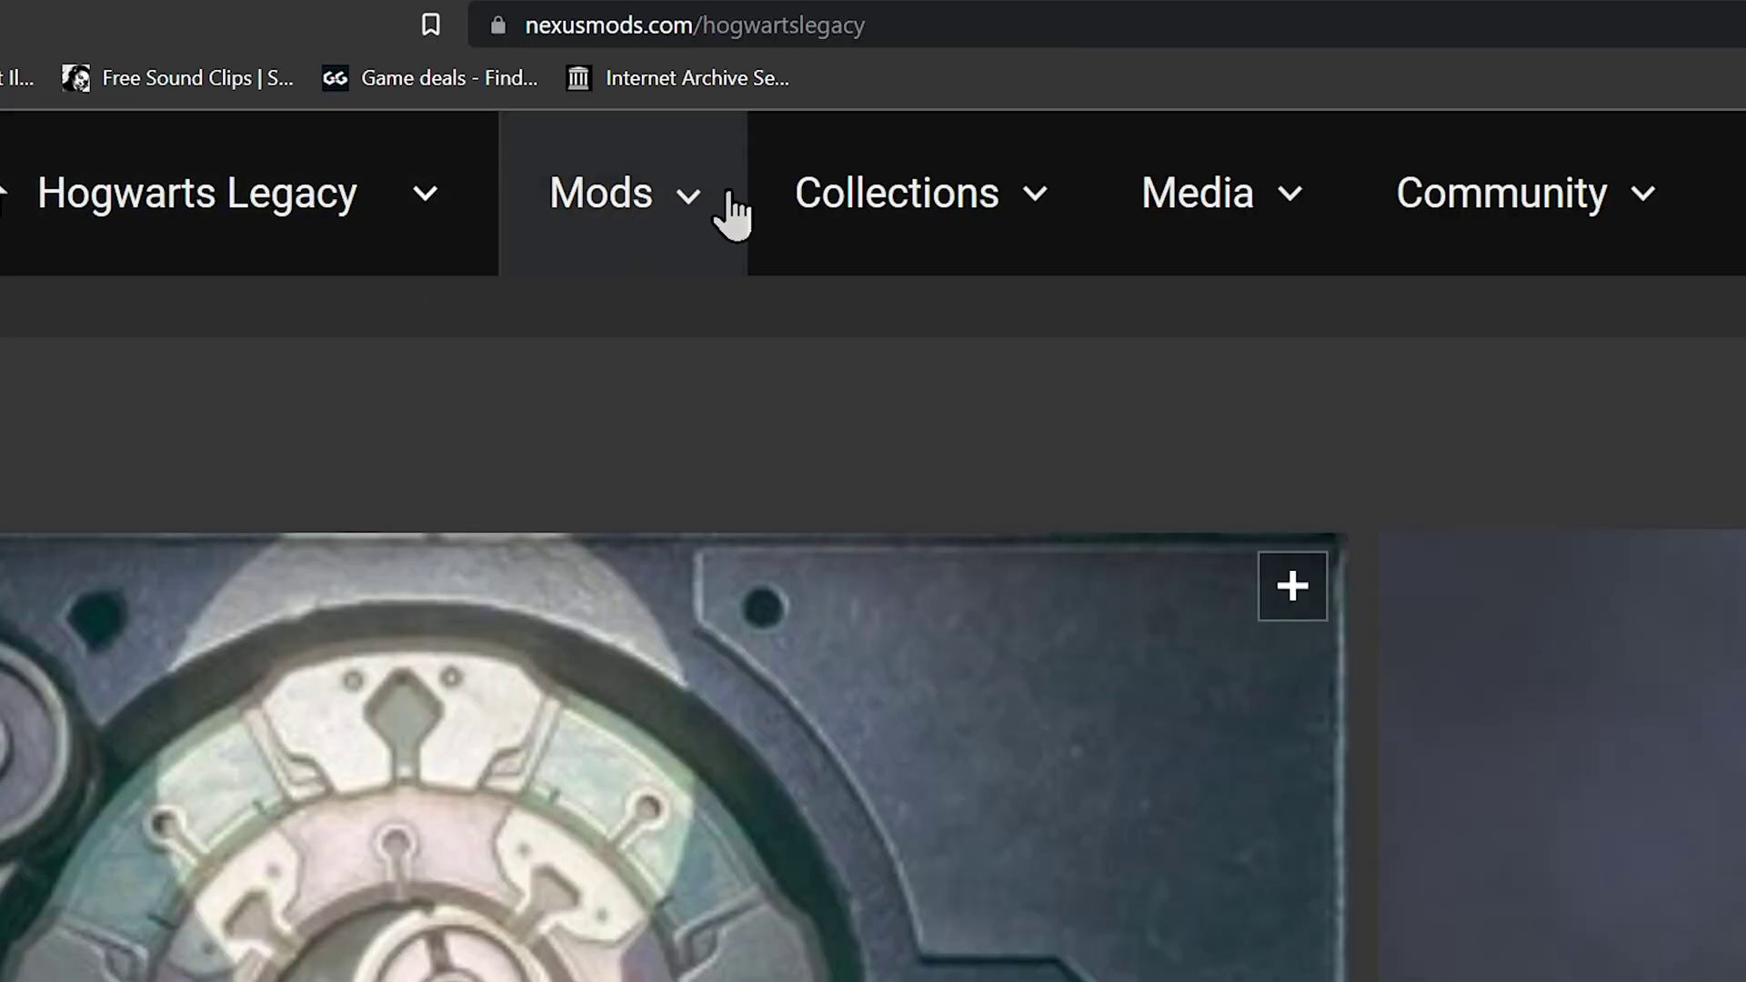
{"action": "left_click", "coordinate": [602, 106]}
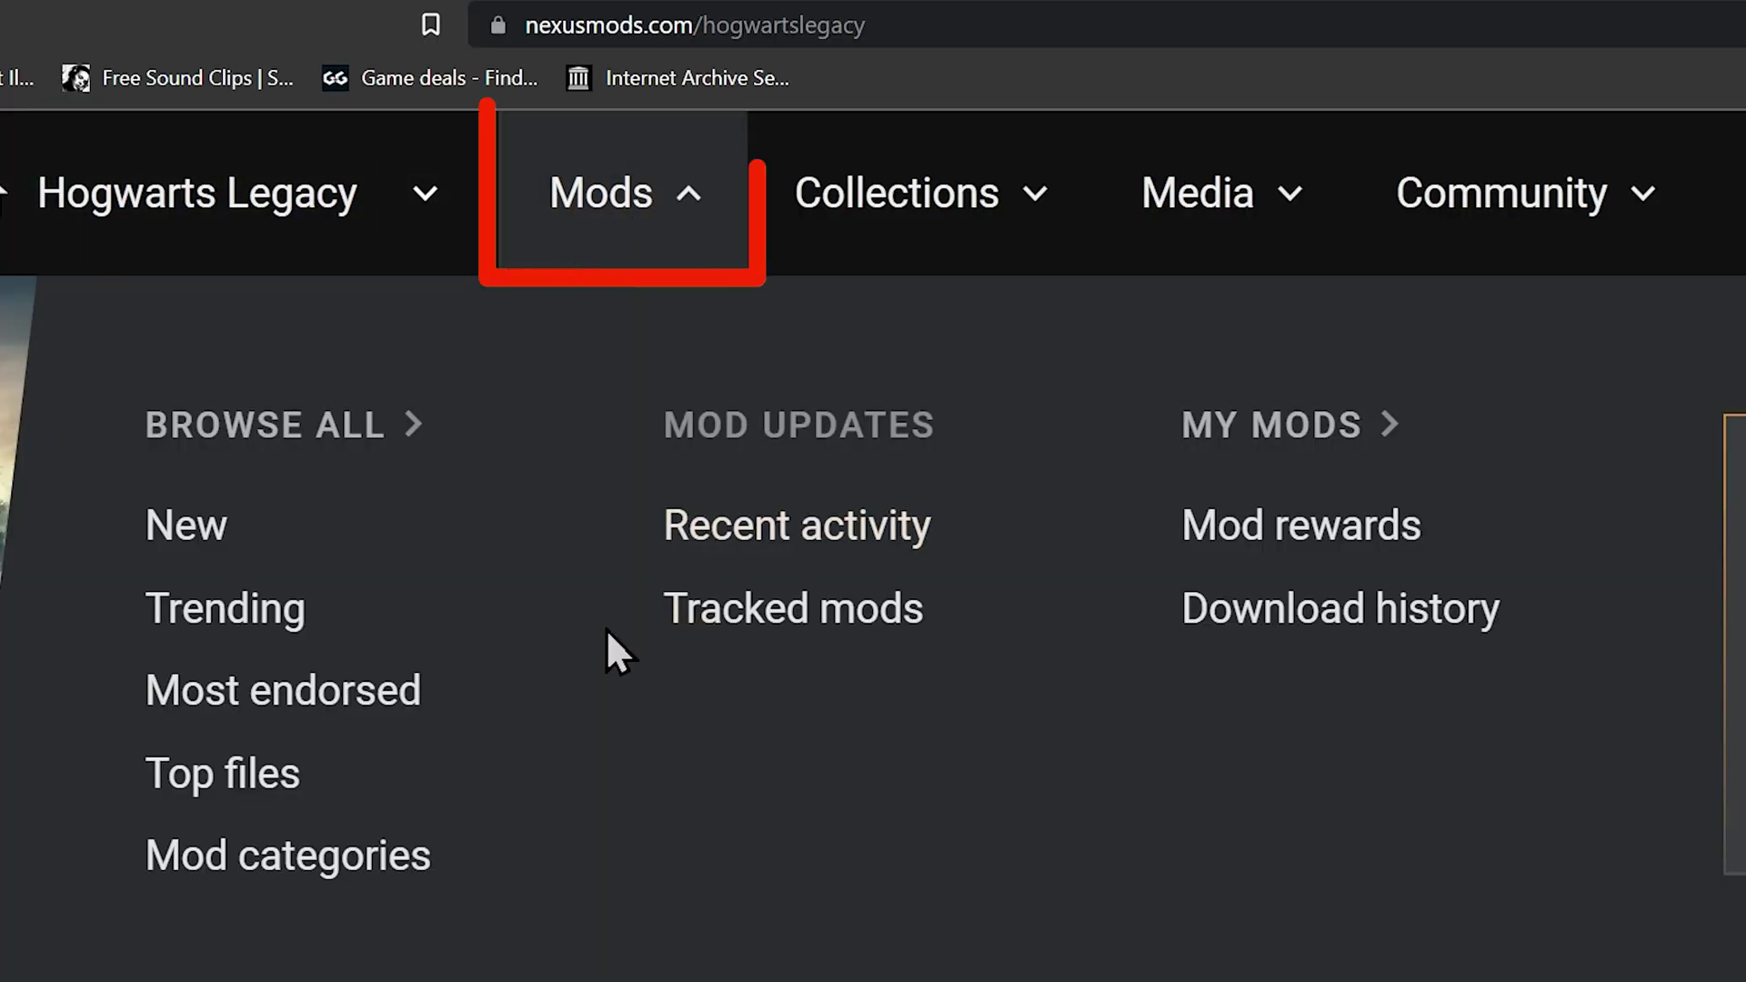
{"action": "left_click", "coordinate": [281, 596]}
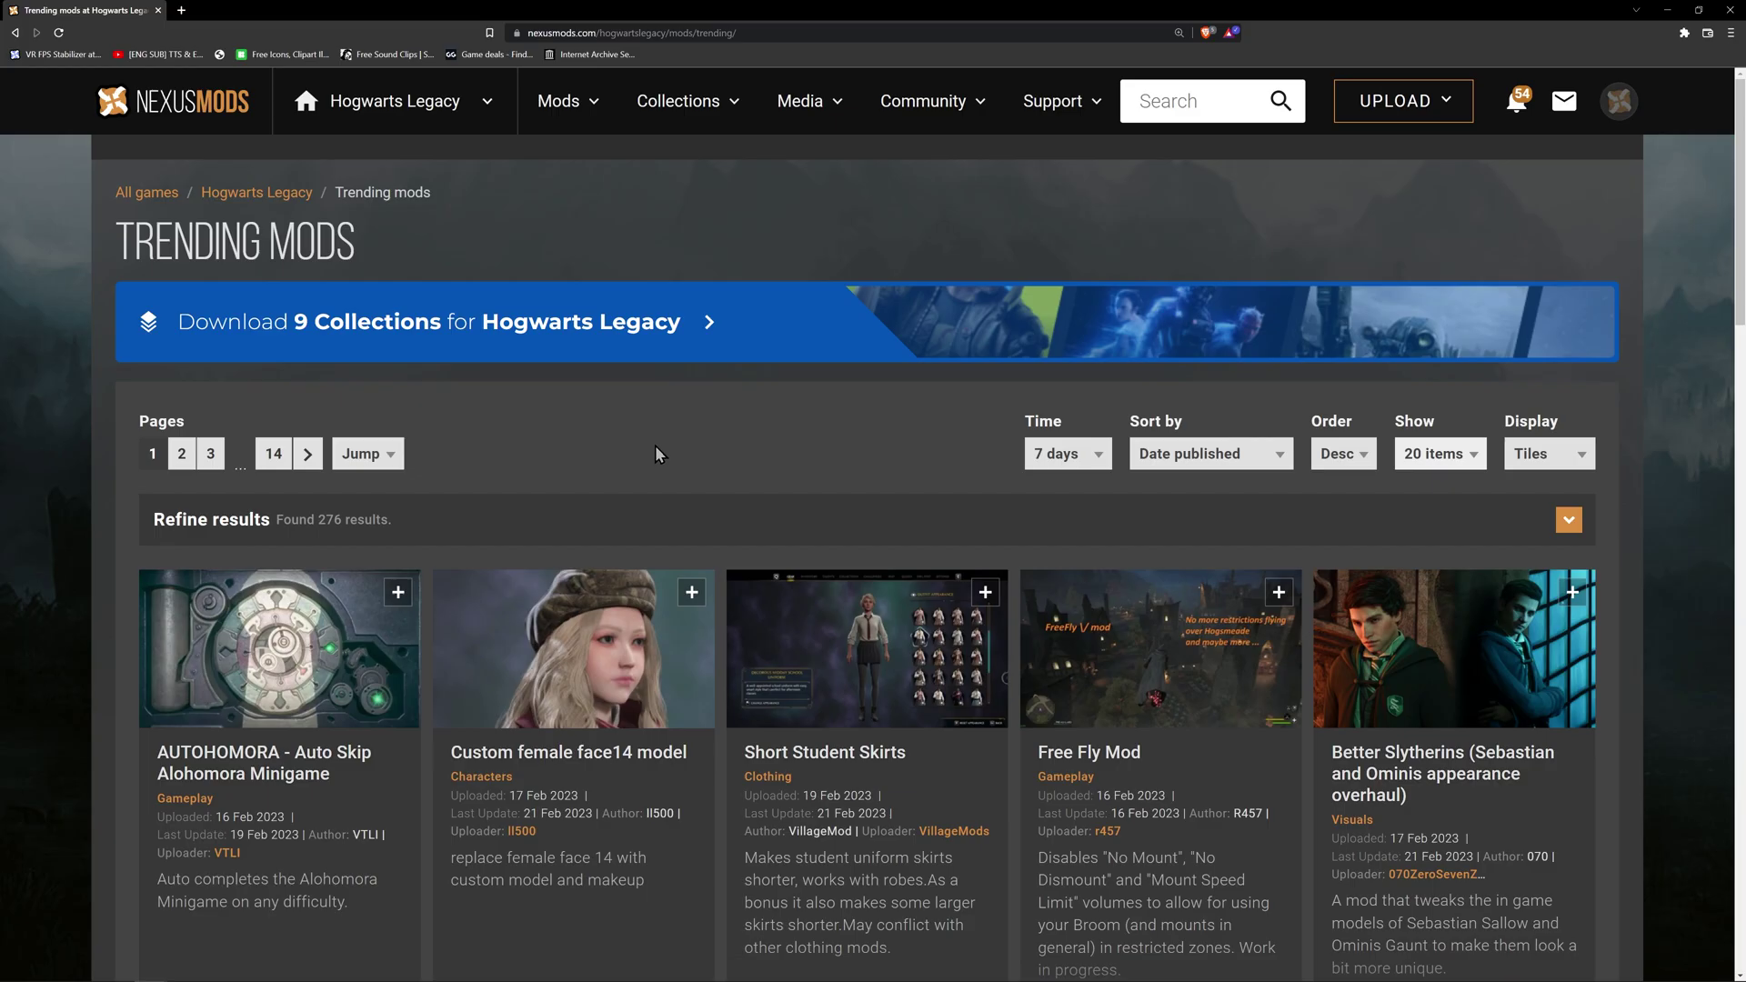
{"action": "scroll", "coordinate": [655, 445], "scroll_direction": "down", "scroll_amount": 5}
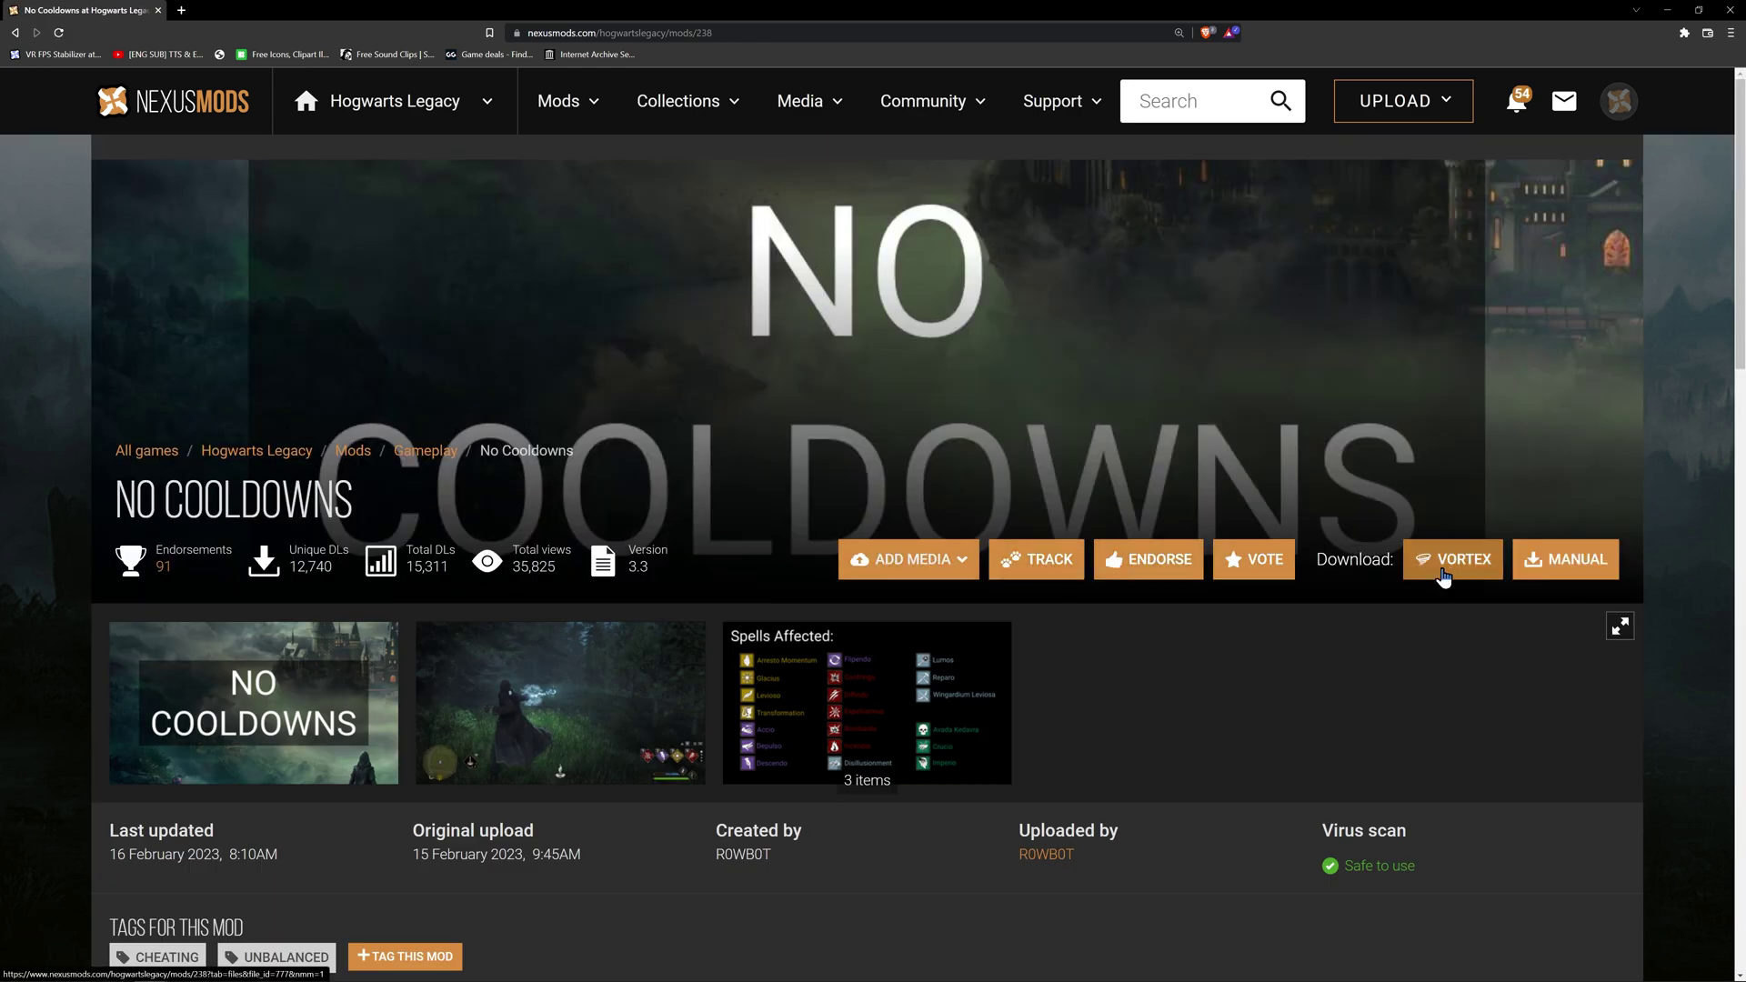
Step: Highlight the No Cooldowns install path ending in ~mods and zoom the page to 200%
{"action": "scroll", "coordinate": [1430, 597], "scroll_direction": "down", "scroll_amount": 2}
{"action": "scroll", "coordinate": [403, 862], "scroll_direction": "down", "scroll_amount": 8}
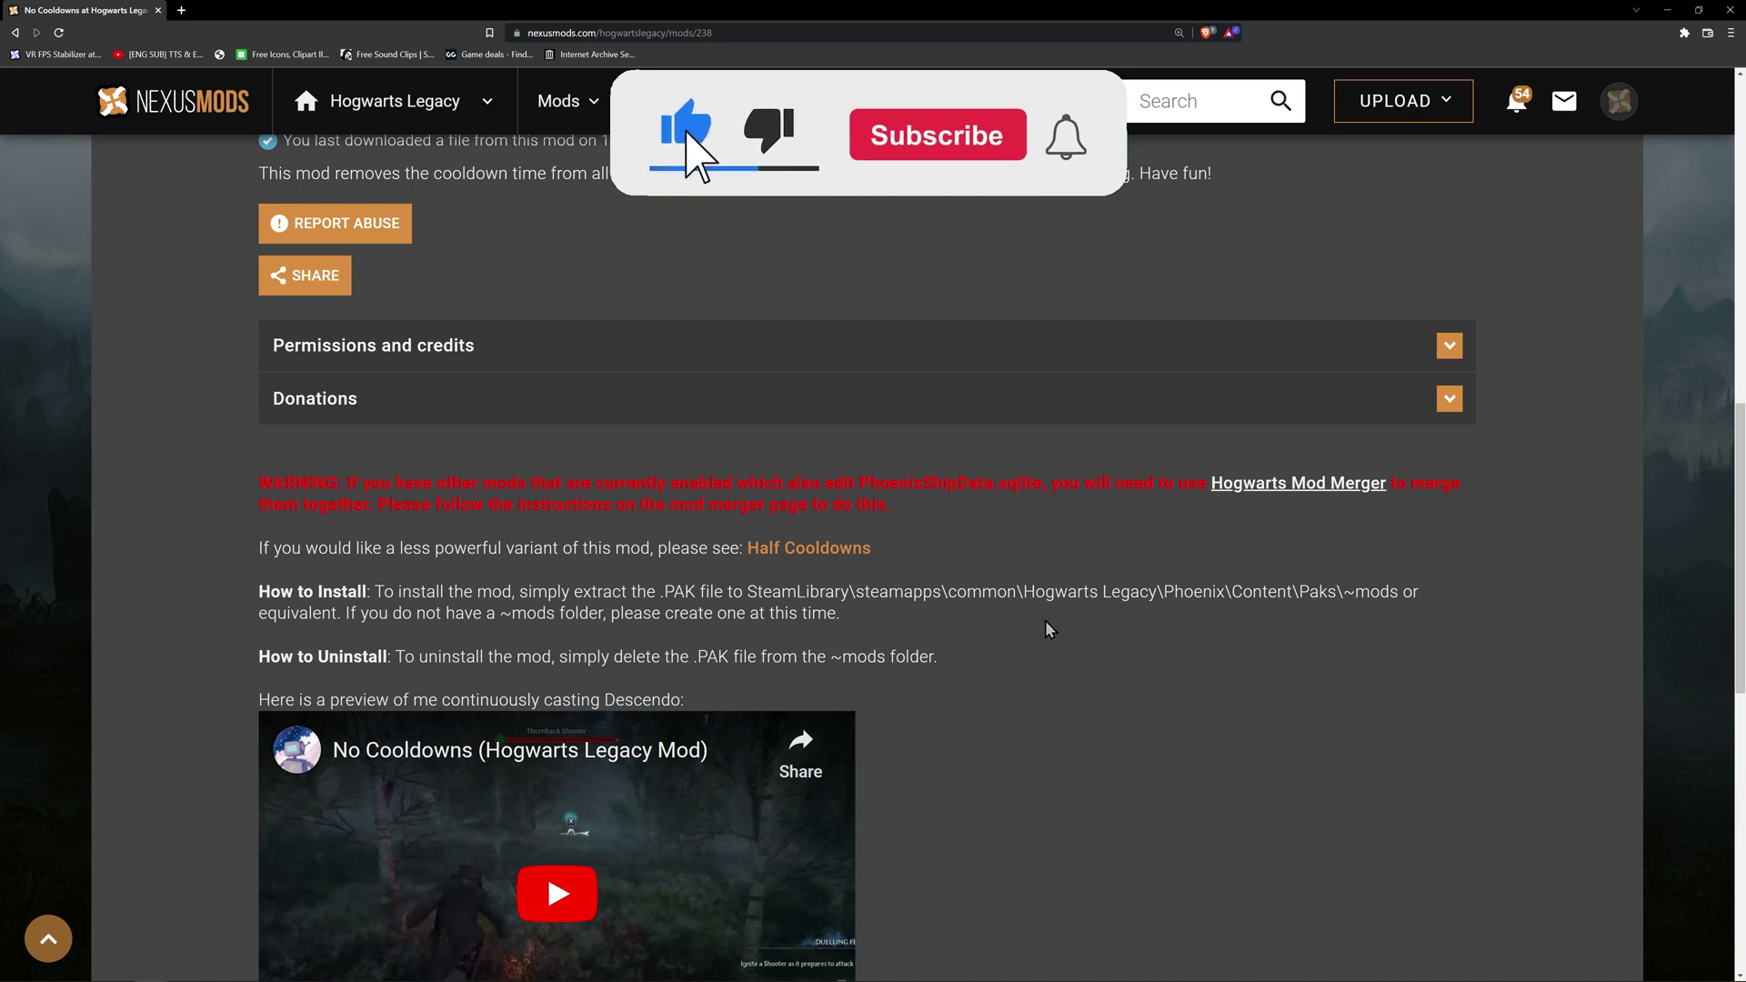
{"action": "left_click_drag", "start_coordinate": [1401, 593], "coordinate": [642, 598]}
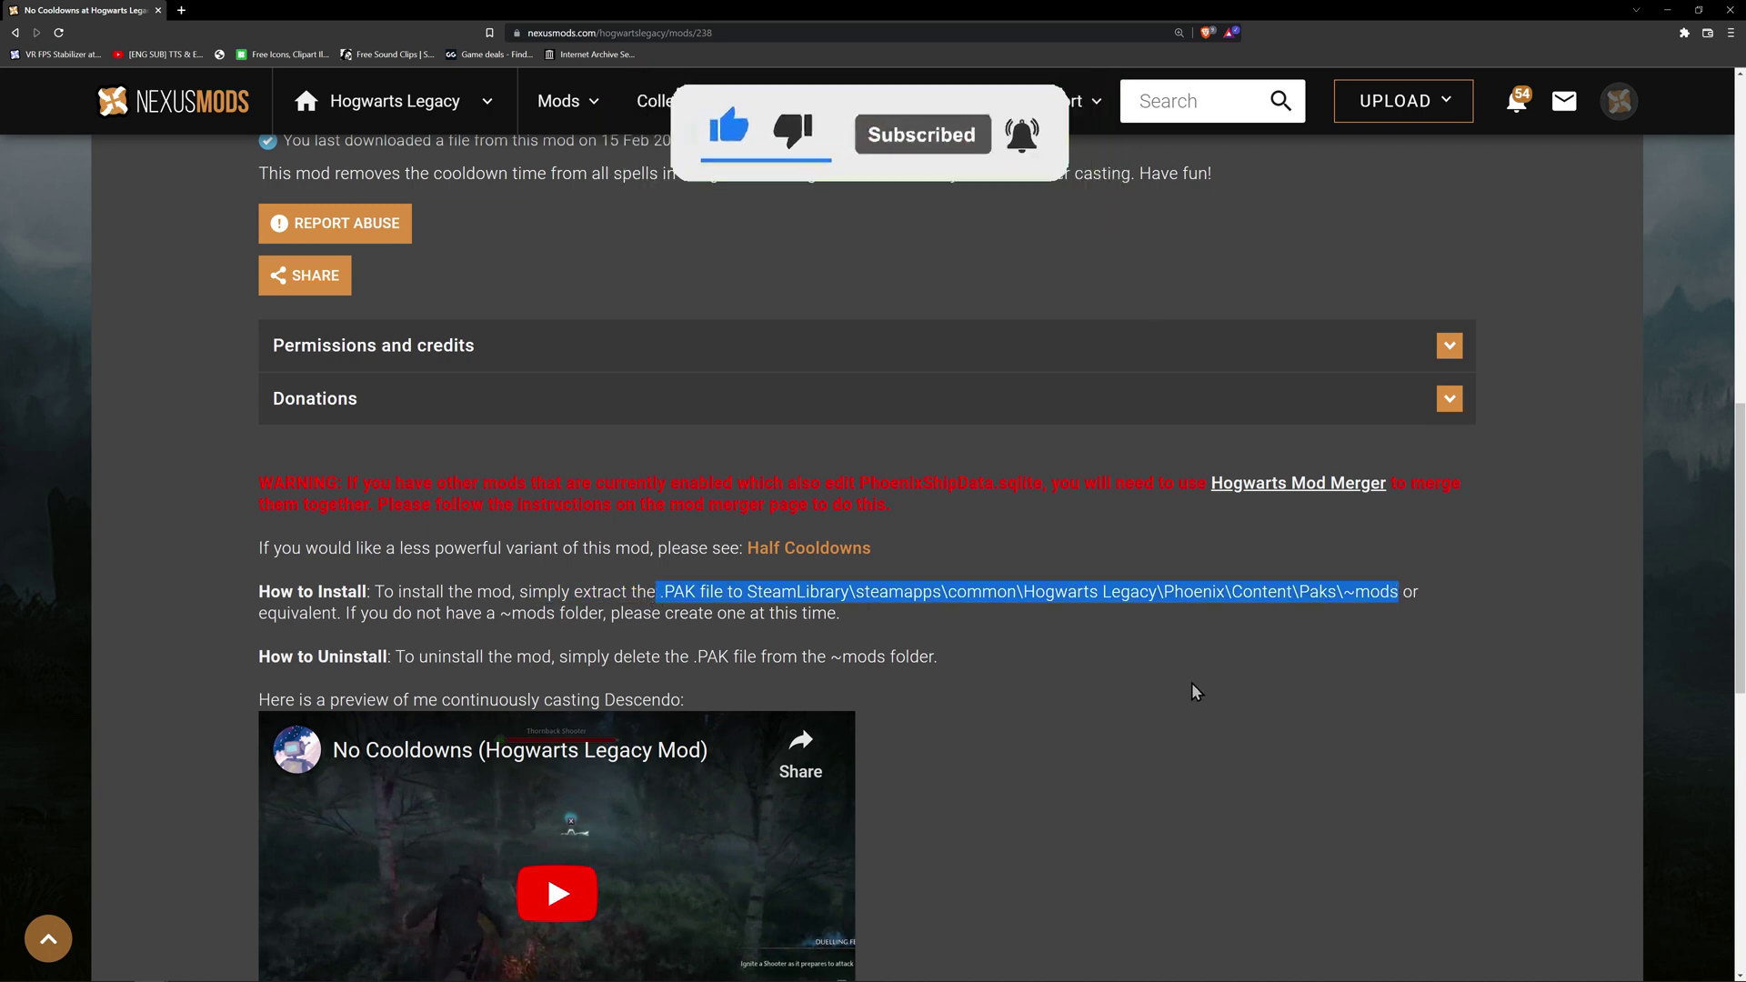
{"action": "key", "text": "ctrl+plus"}
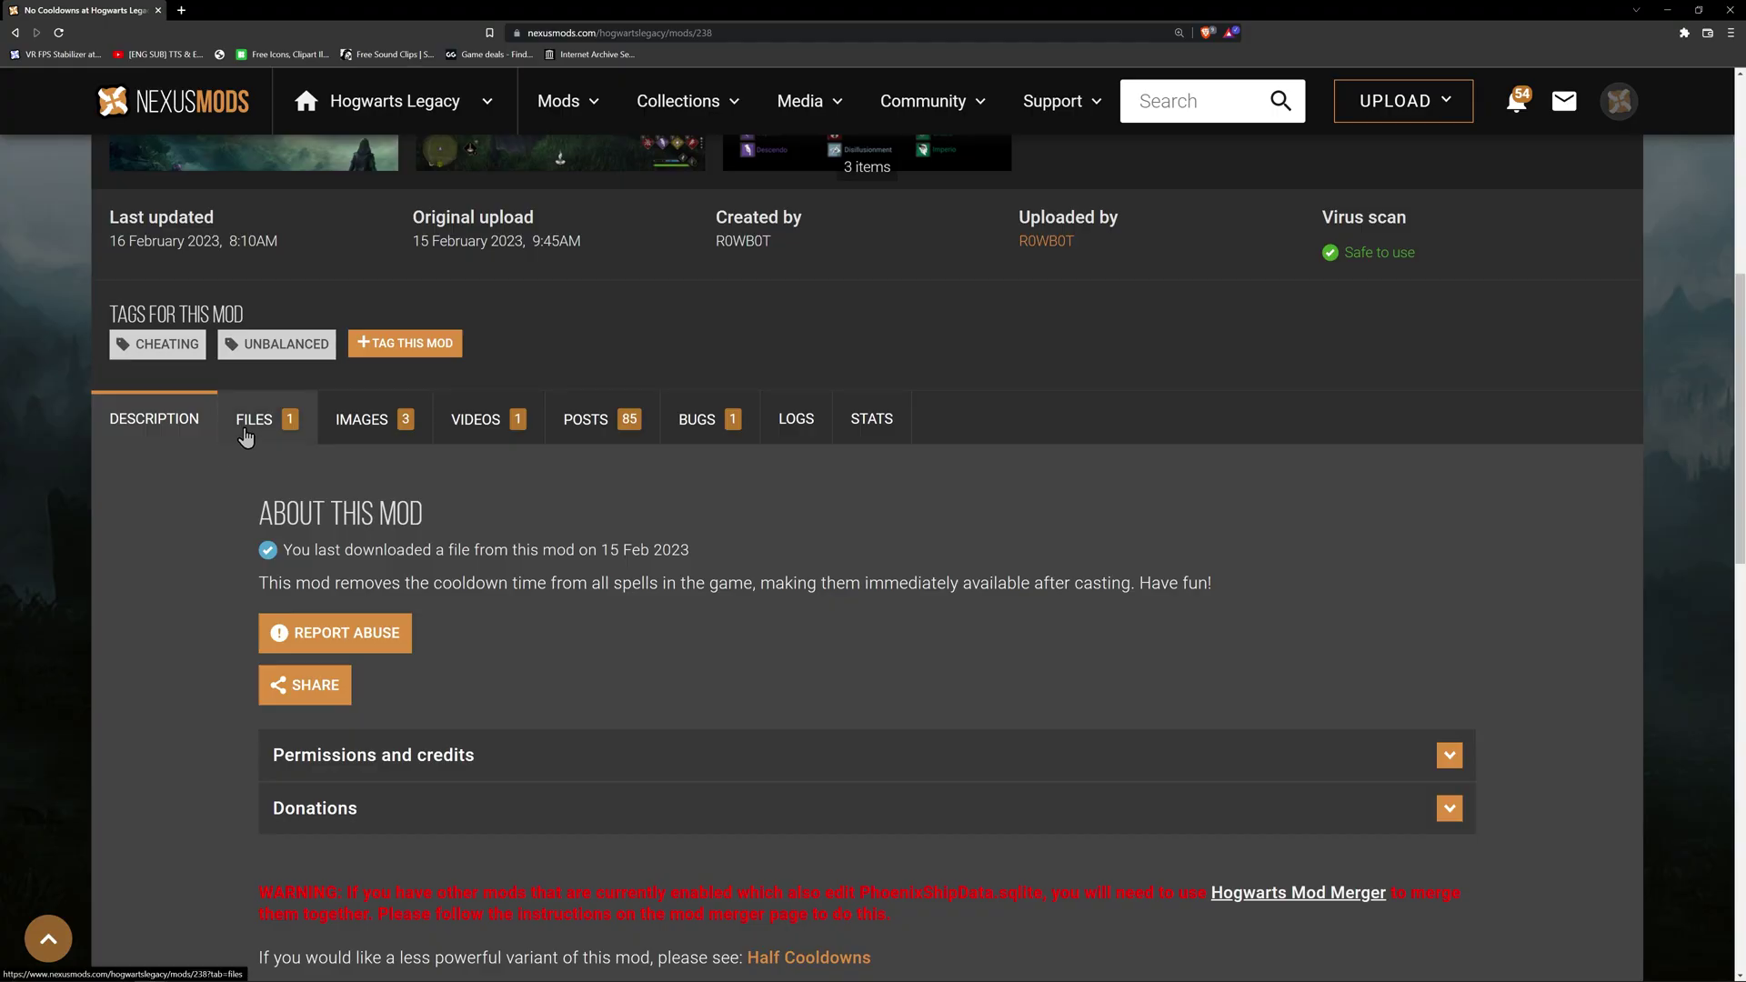
Step: Manually download the zz_AllSpellsNoCDEdit_P zip via slow download and open it
{"action": "left_click", "coordinate": [246, 427]}
{"action": "scroll", "coordinate": [306, 536], "scroll_direction": "down", "scroll_amount": 2}
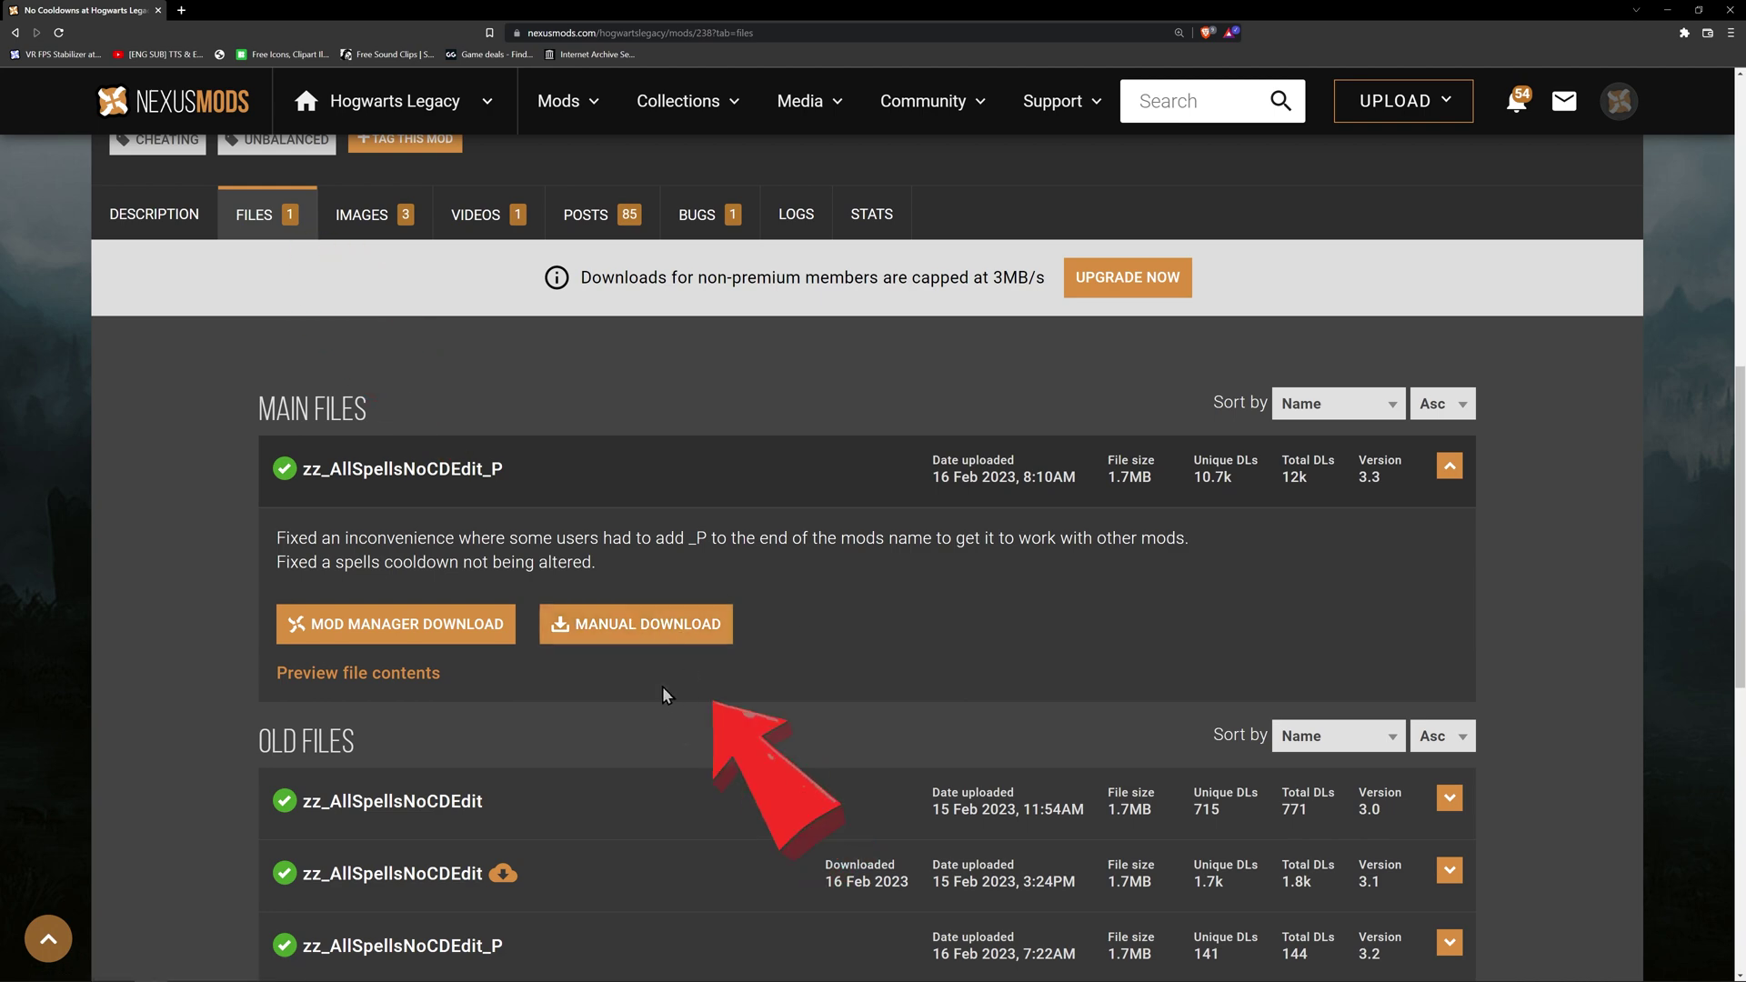
{"action": "left_click", "coordinate": [673, 625]}
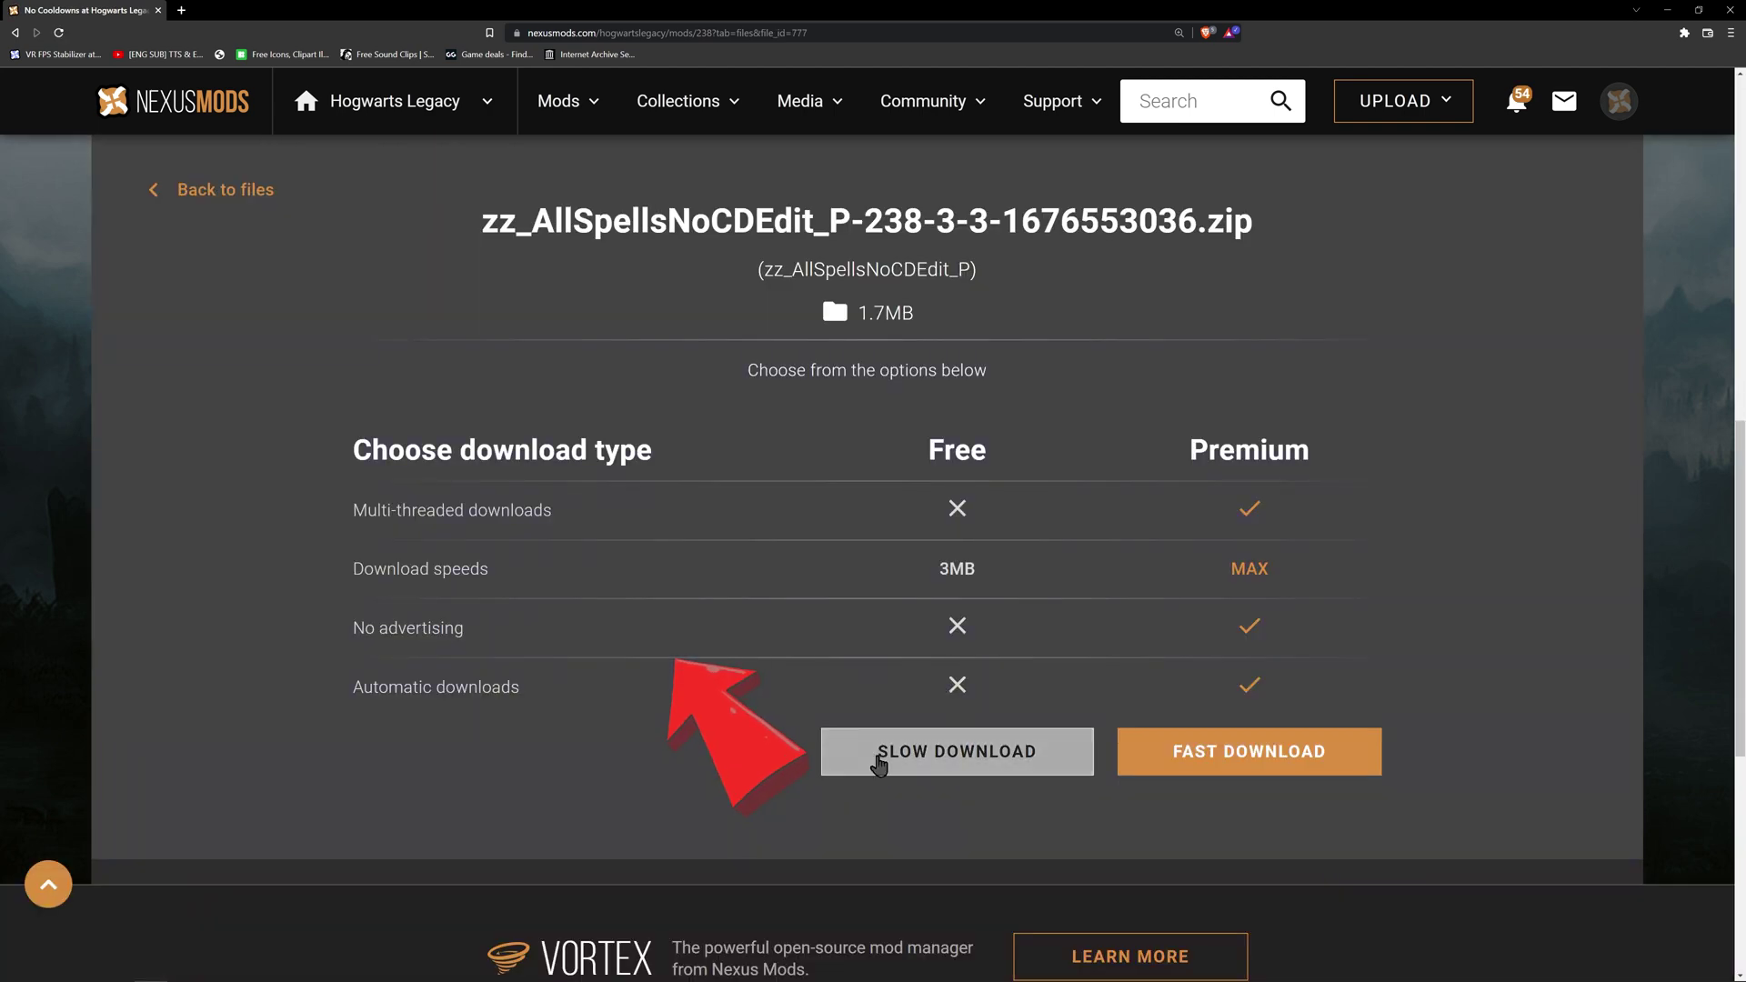
{"action": "left_click", "coordinate": [887, 769]}
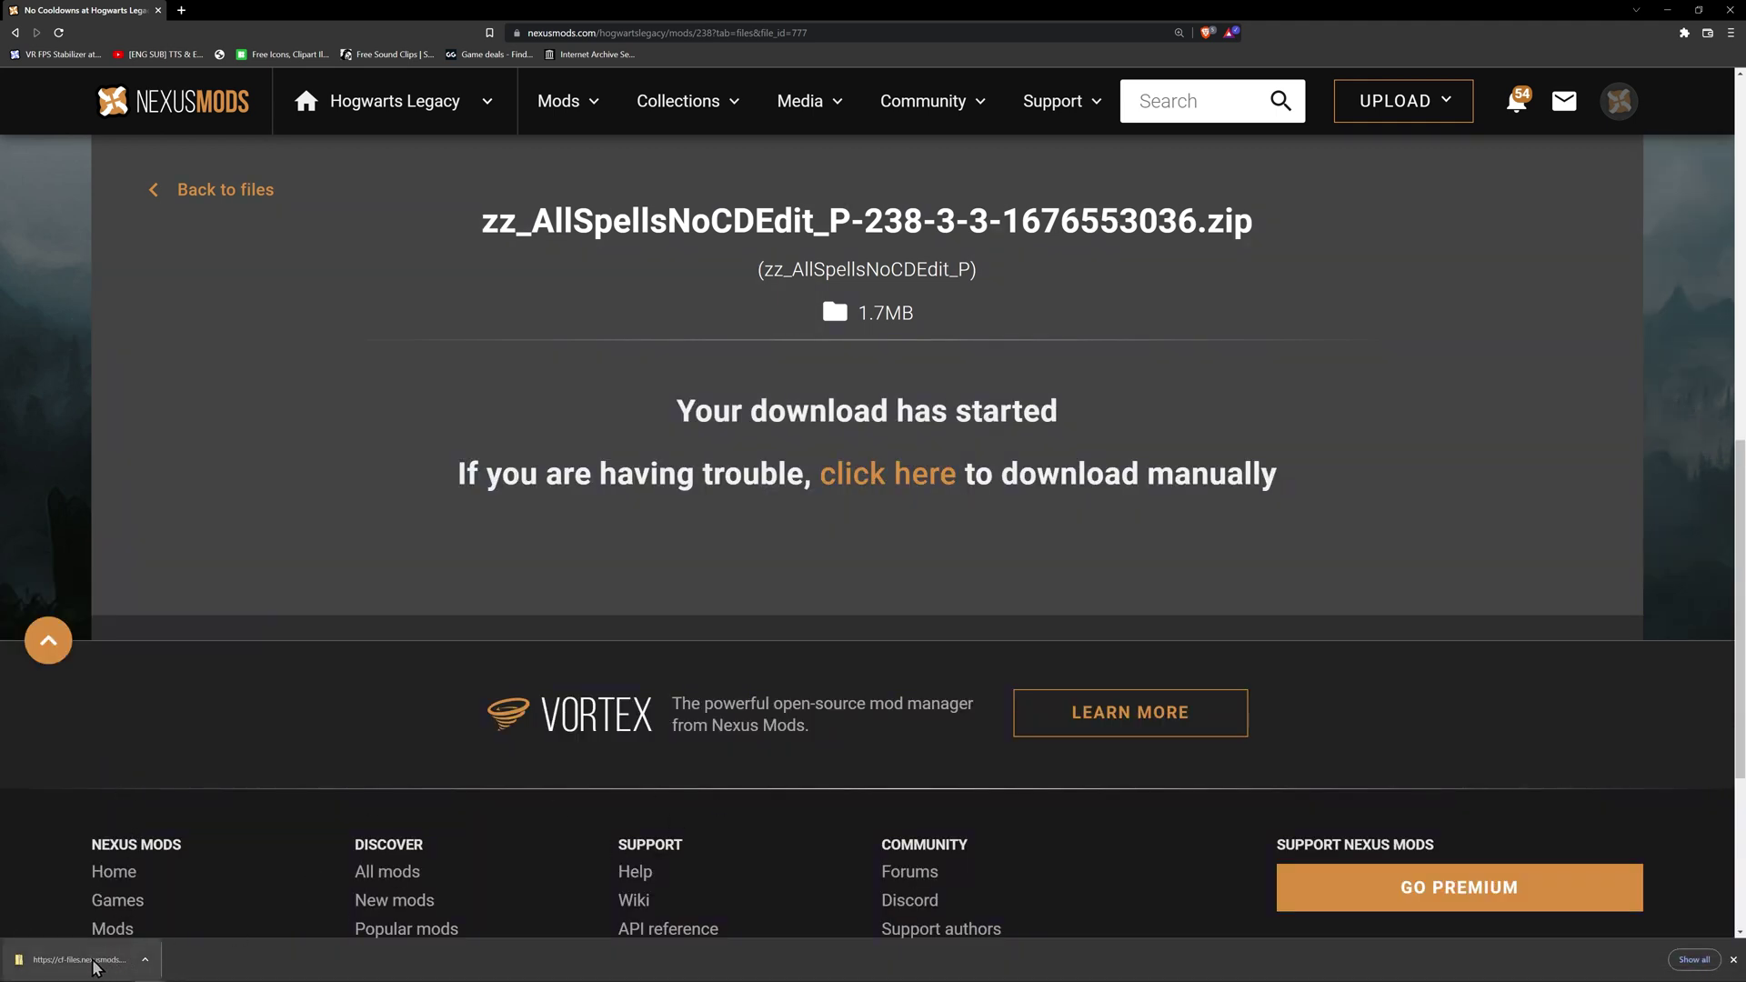
{"action": "left_click", "coordinate": [95, 962]}
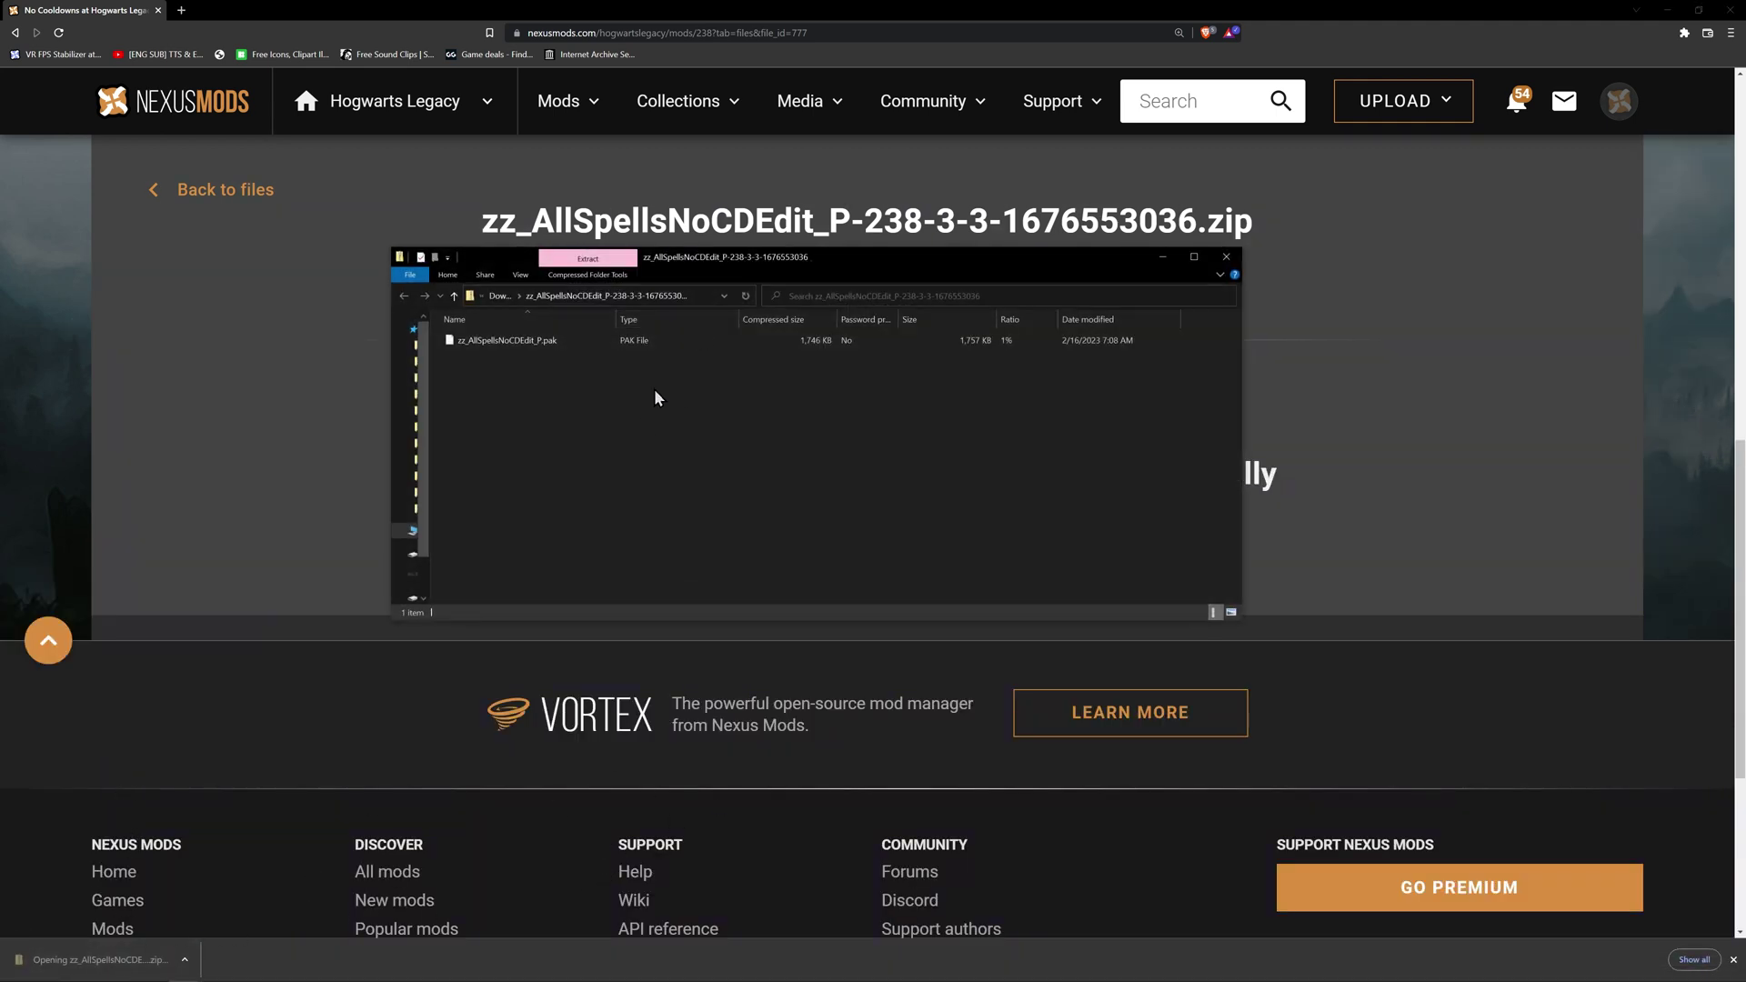
Step: Copy zz_AllSpellsNoCDEdit_P.pak into ~mods and create a new folder there
{"action": "left_click", "coordinate": [504, 340]}
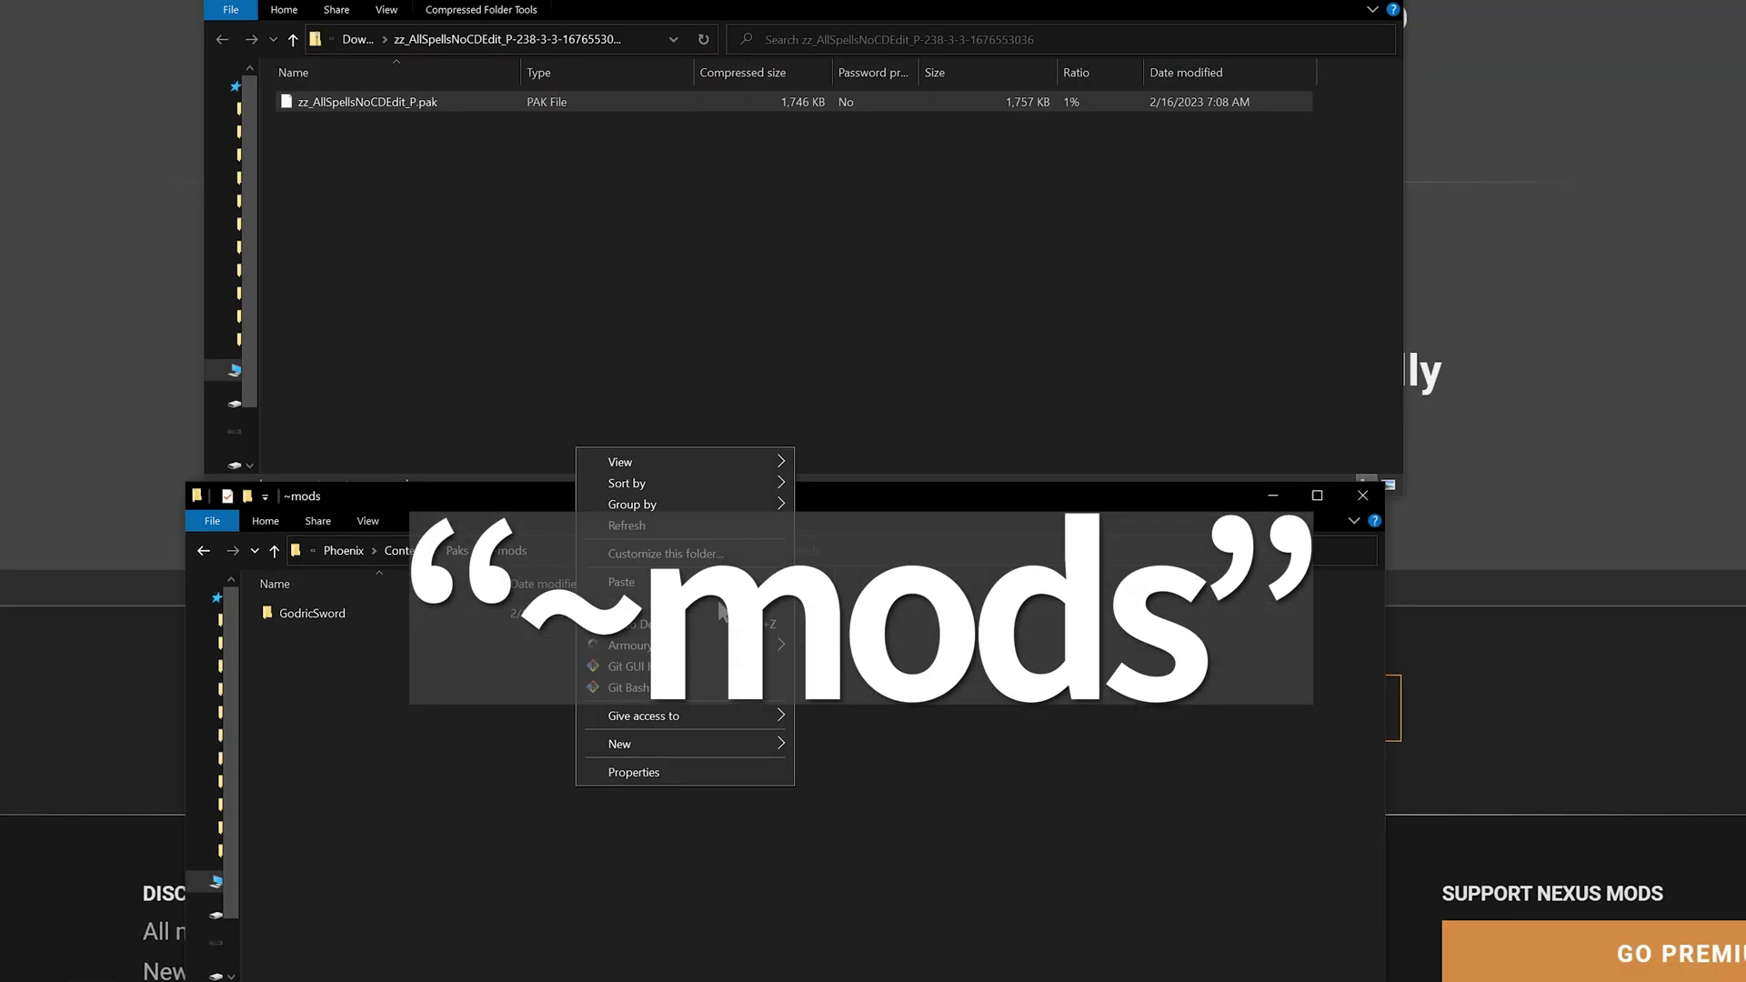
{"action": "left_click", "coordinate": [737, 681]}
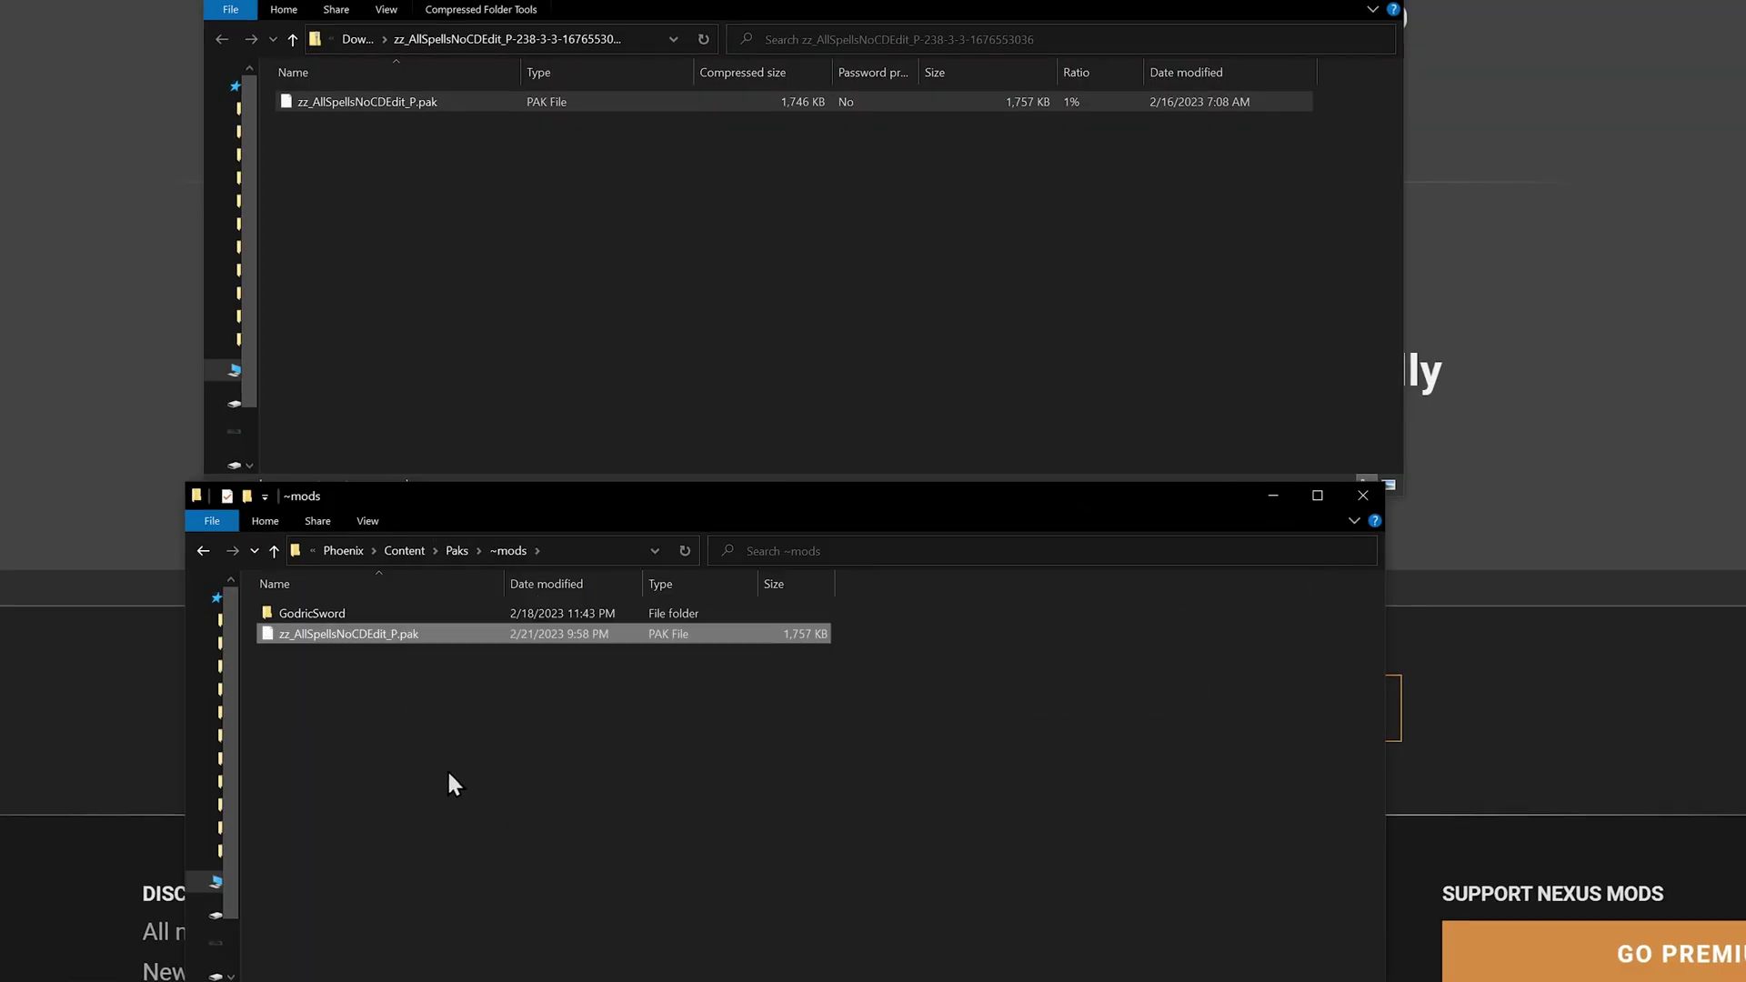
{"action": "right_click", "coordinate": [358, 710]}
{"action": "mouse_move", "coordinate": [409, 979]}
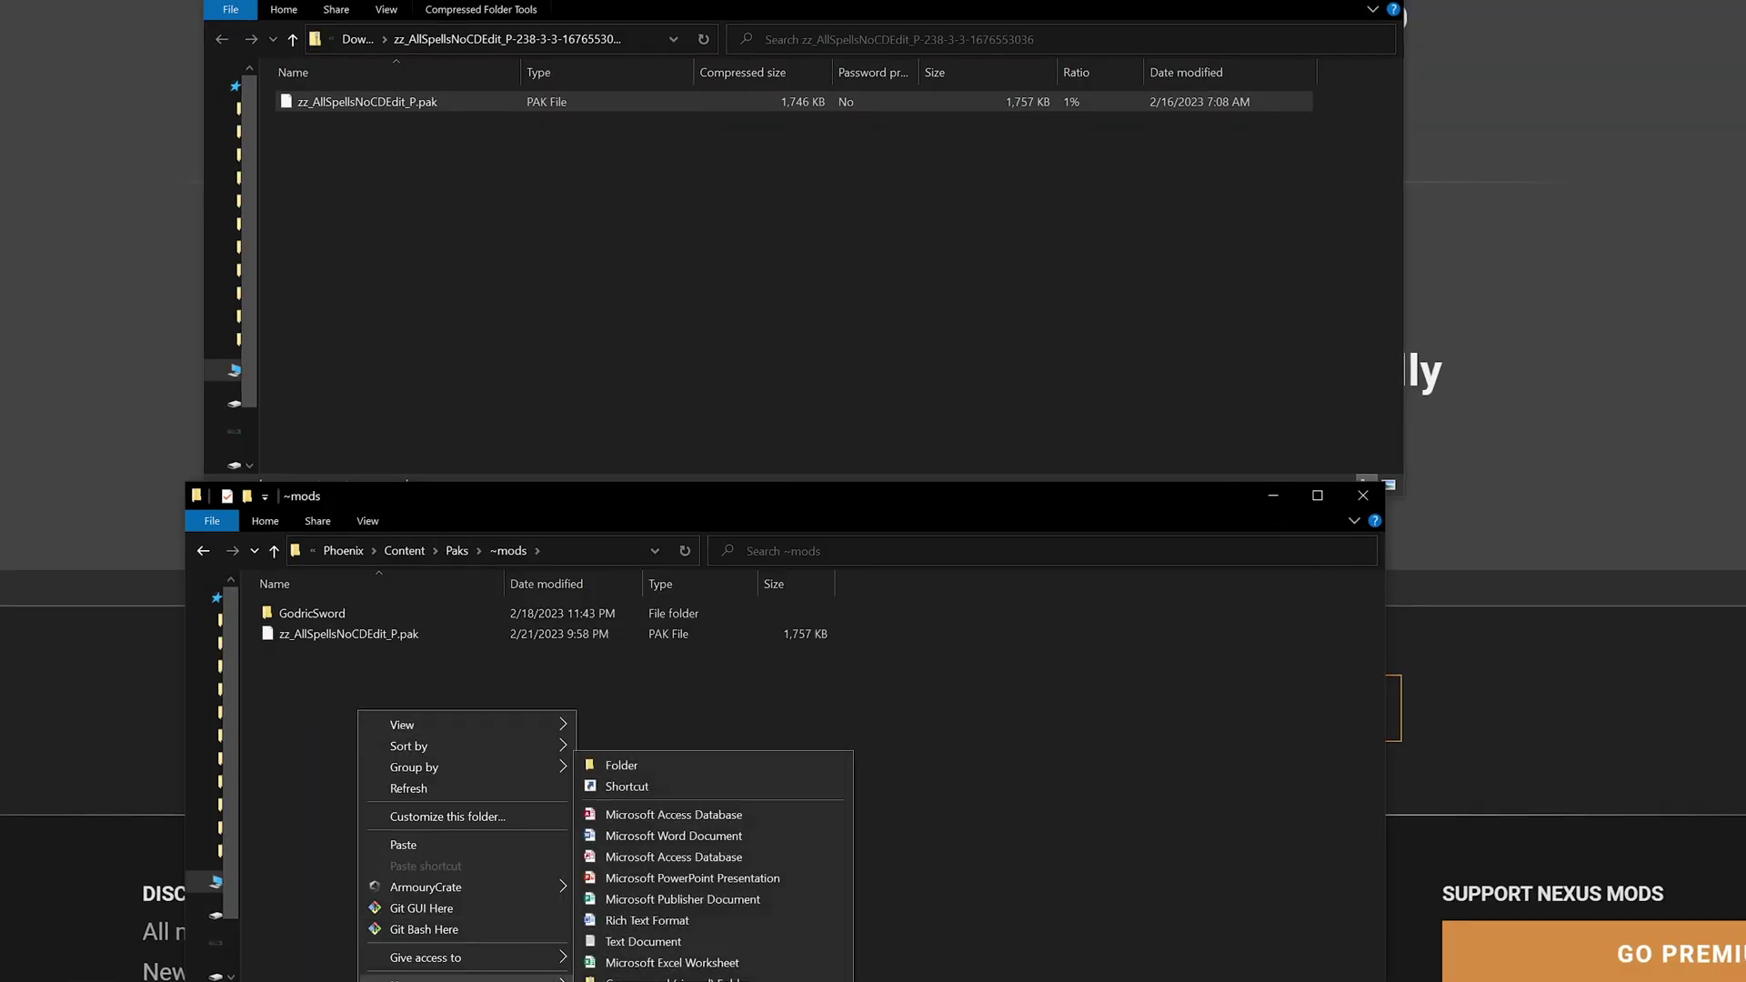
{"action": "left_click", "coordinate": [637, 764]}
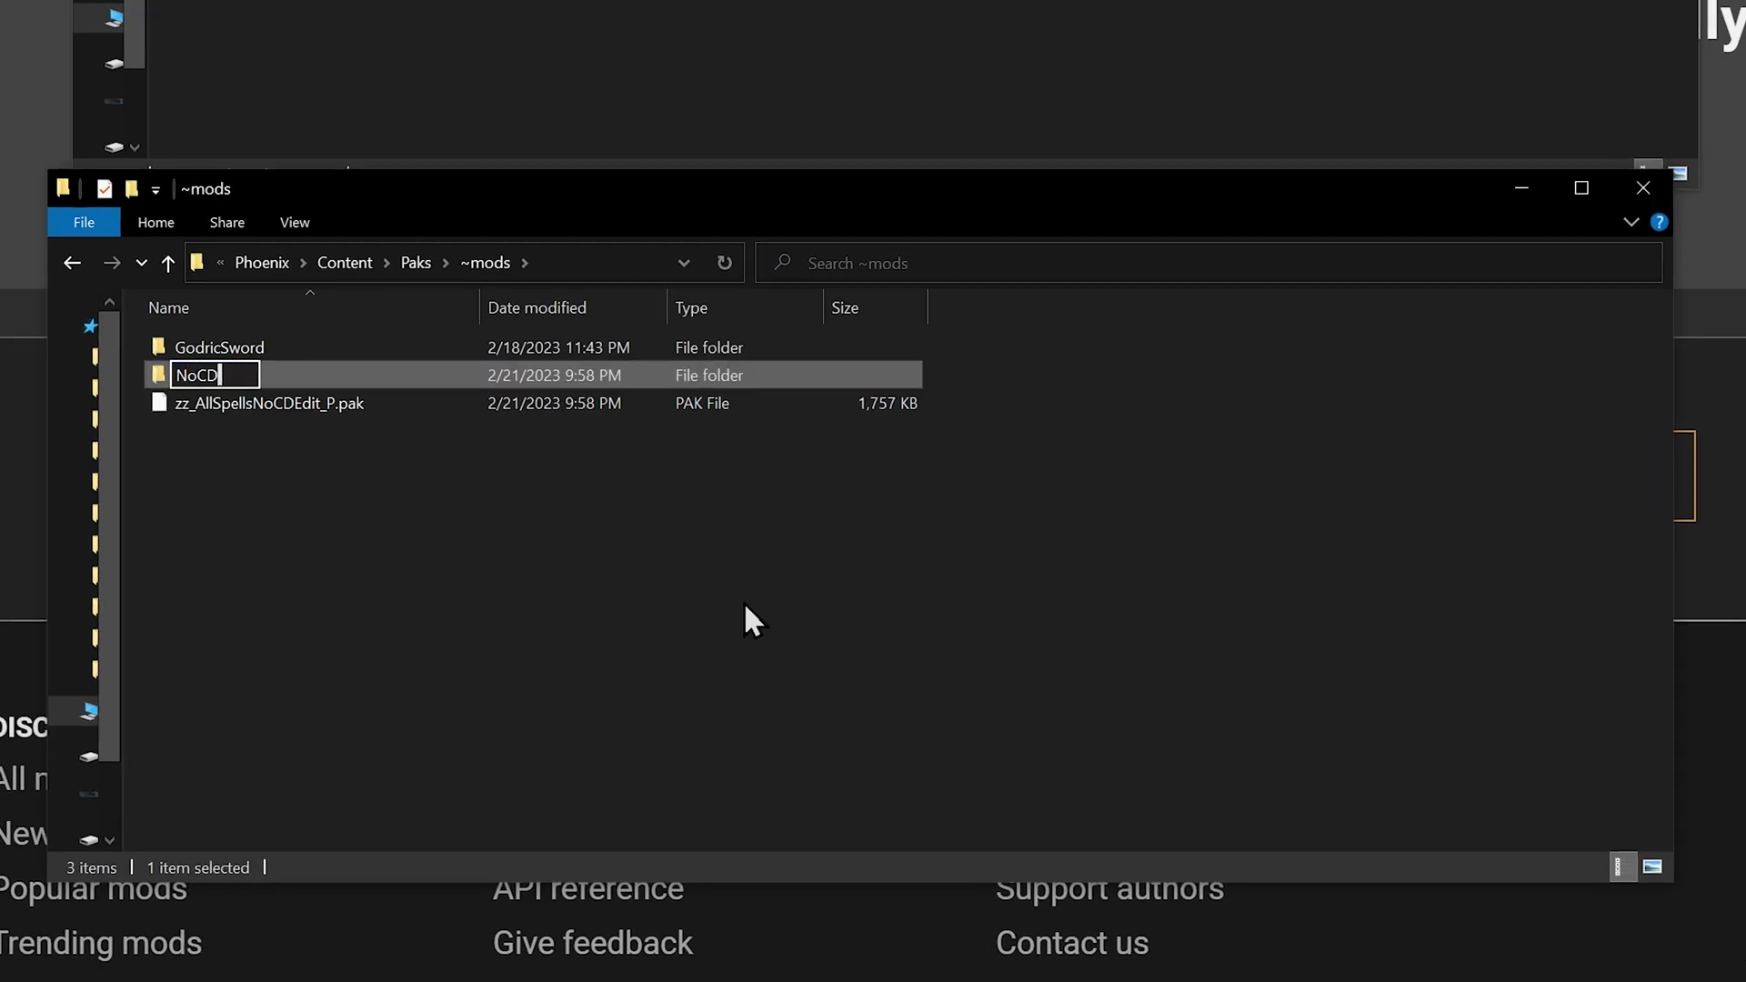
Step: Name the new folder NoCDs and move the .pak file into it
{"action": "type", "text": "NoCDs"}
{"action": "key", "text": "Return"}
{"action": "key", "text": "Down"}
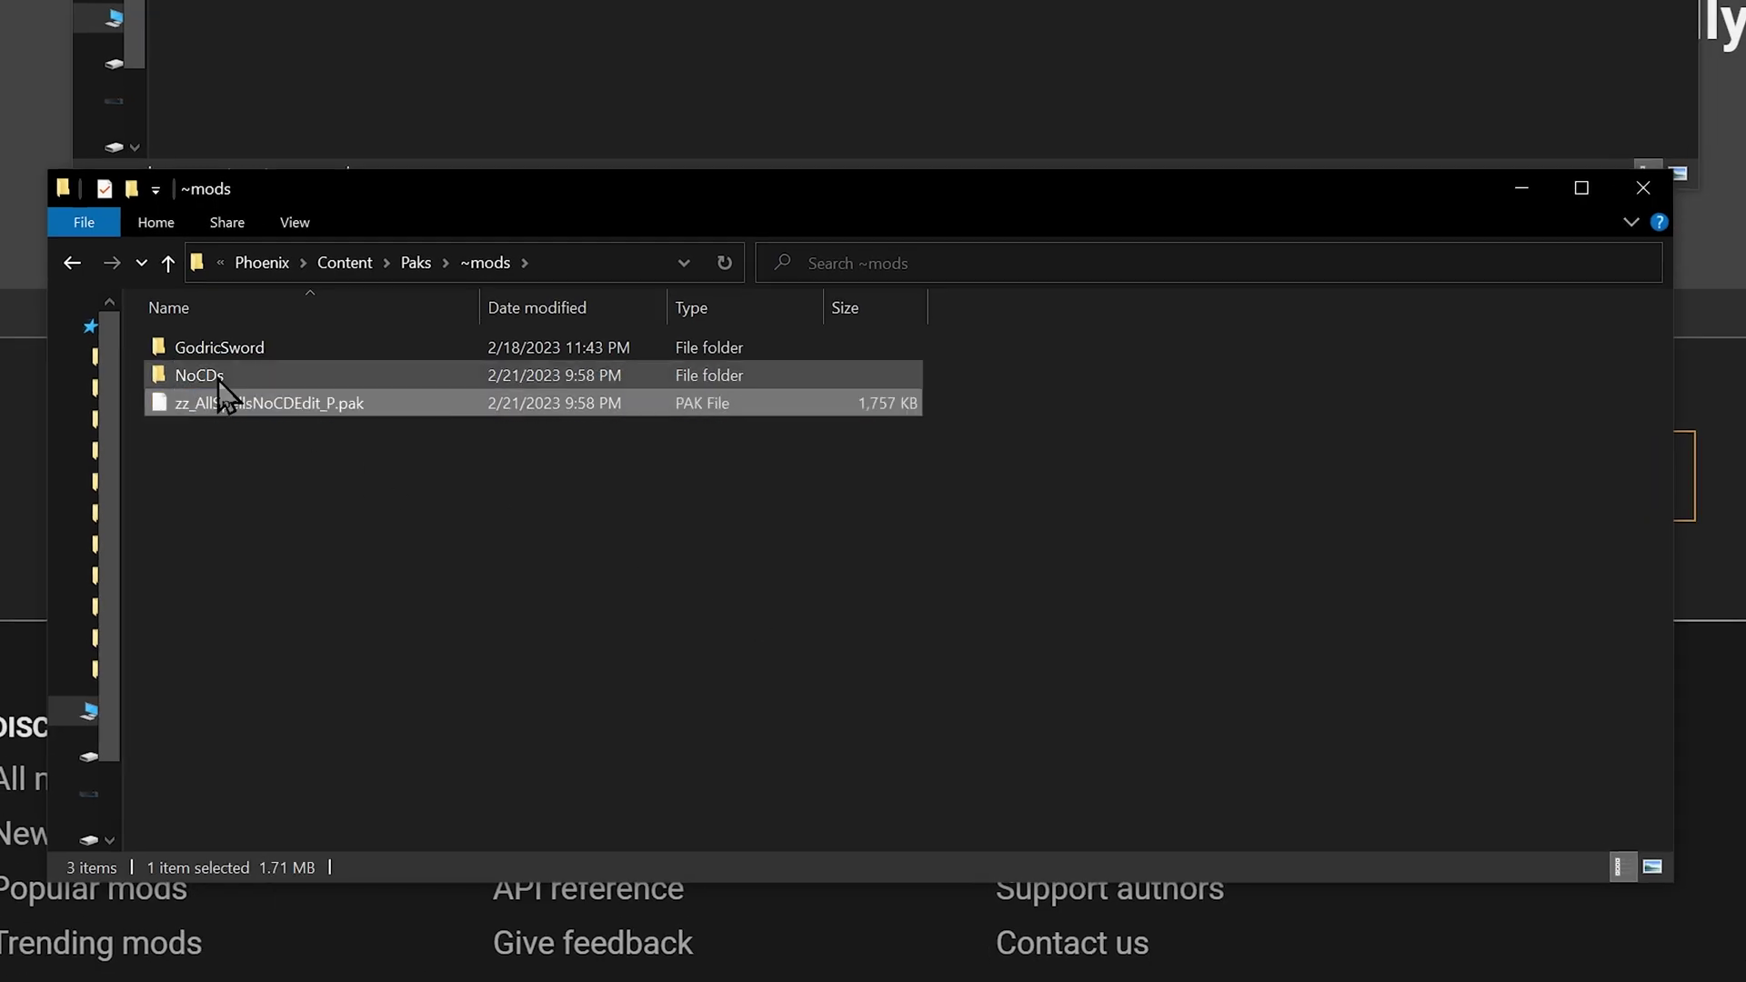
{"action": "left_click_drag", "start_coordinate": [202, 400], "coordinate": [203, 387]}
{"action": "left_click_drag", "start_coordinate": [203, 386], "coordinate": [200, 375]}
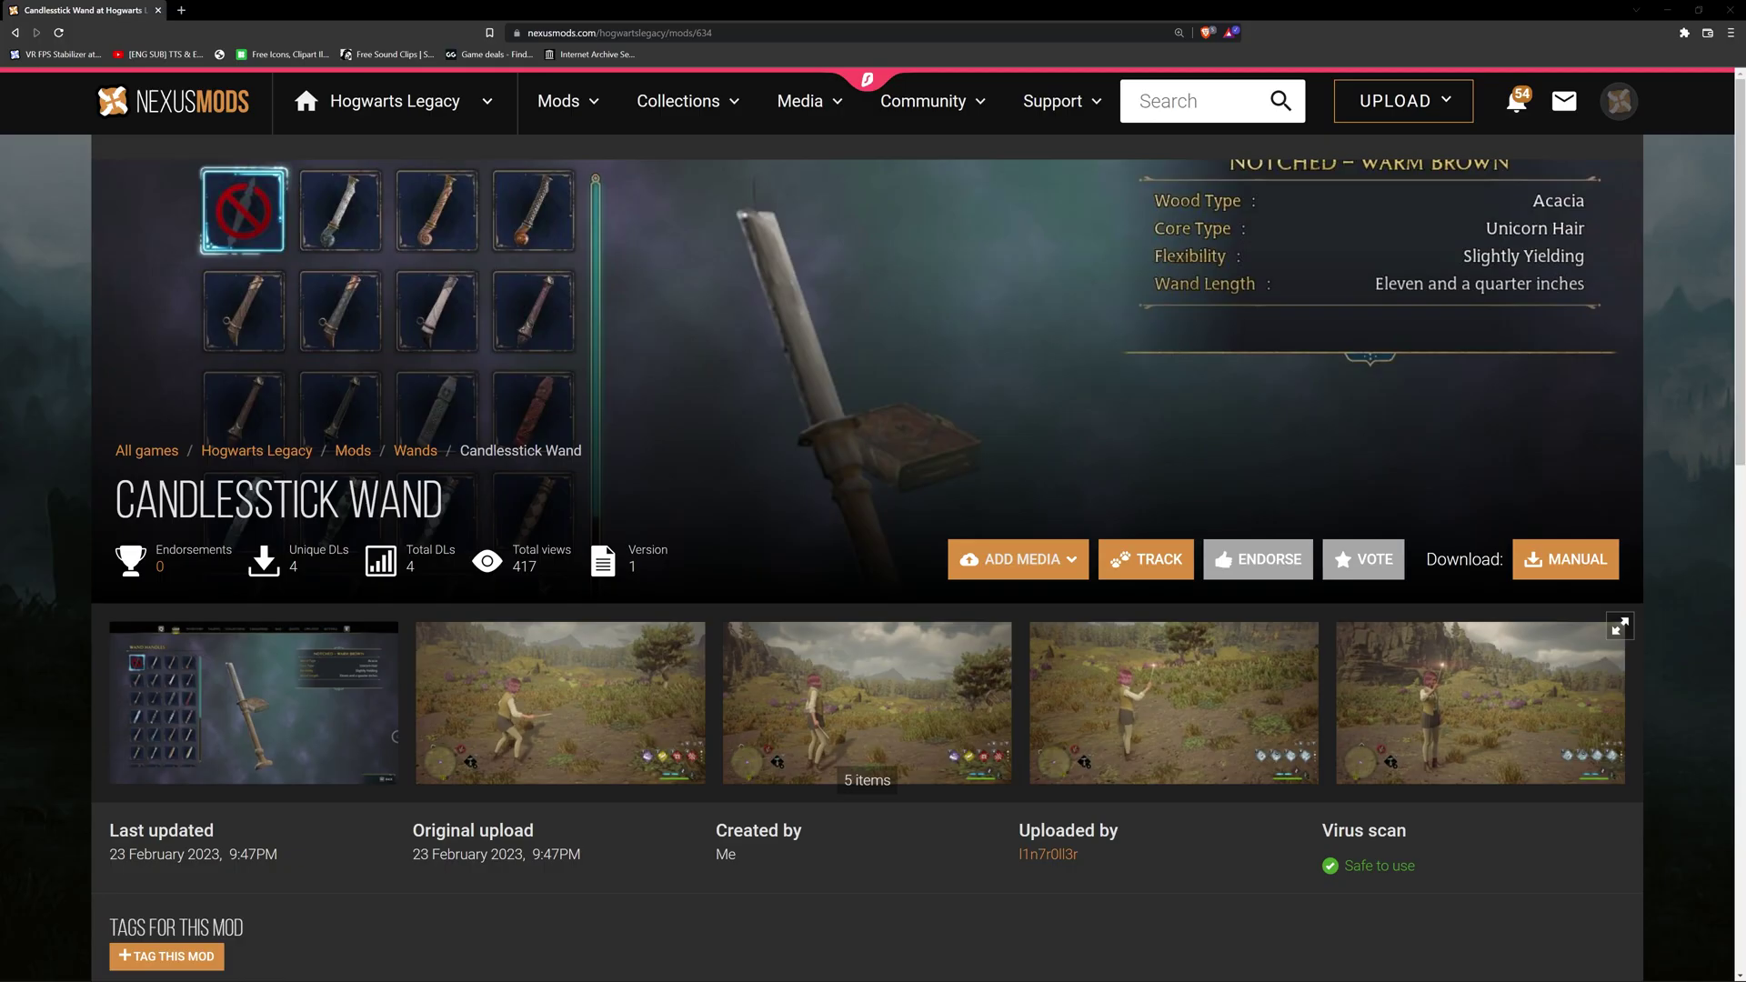
Step: Open the Sonic Screwdriver gallery and advance to image 2 of 15 showing wand handles
{"action": "scroll", "coordinate": [752, 762], "scroll_direction": "down", "scroll_amount": 10}
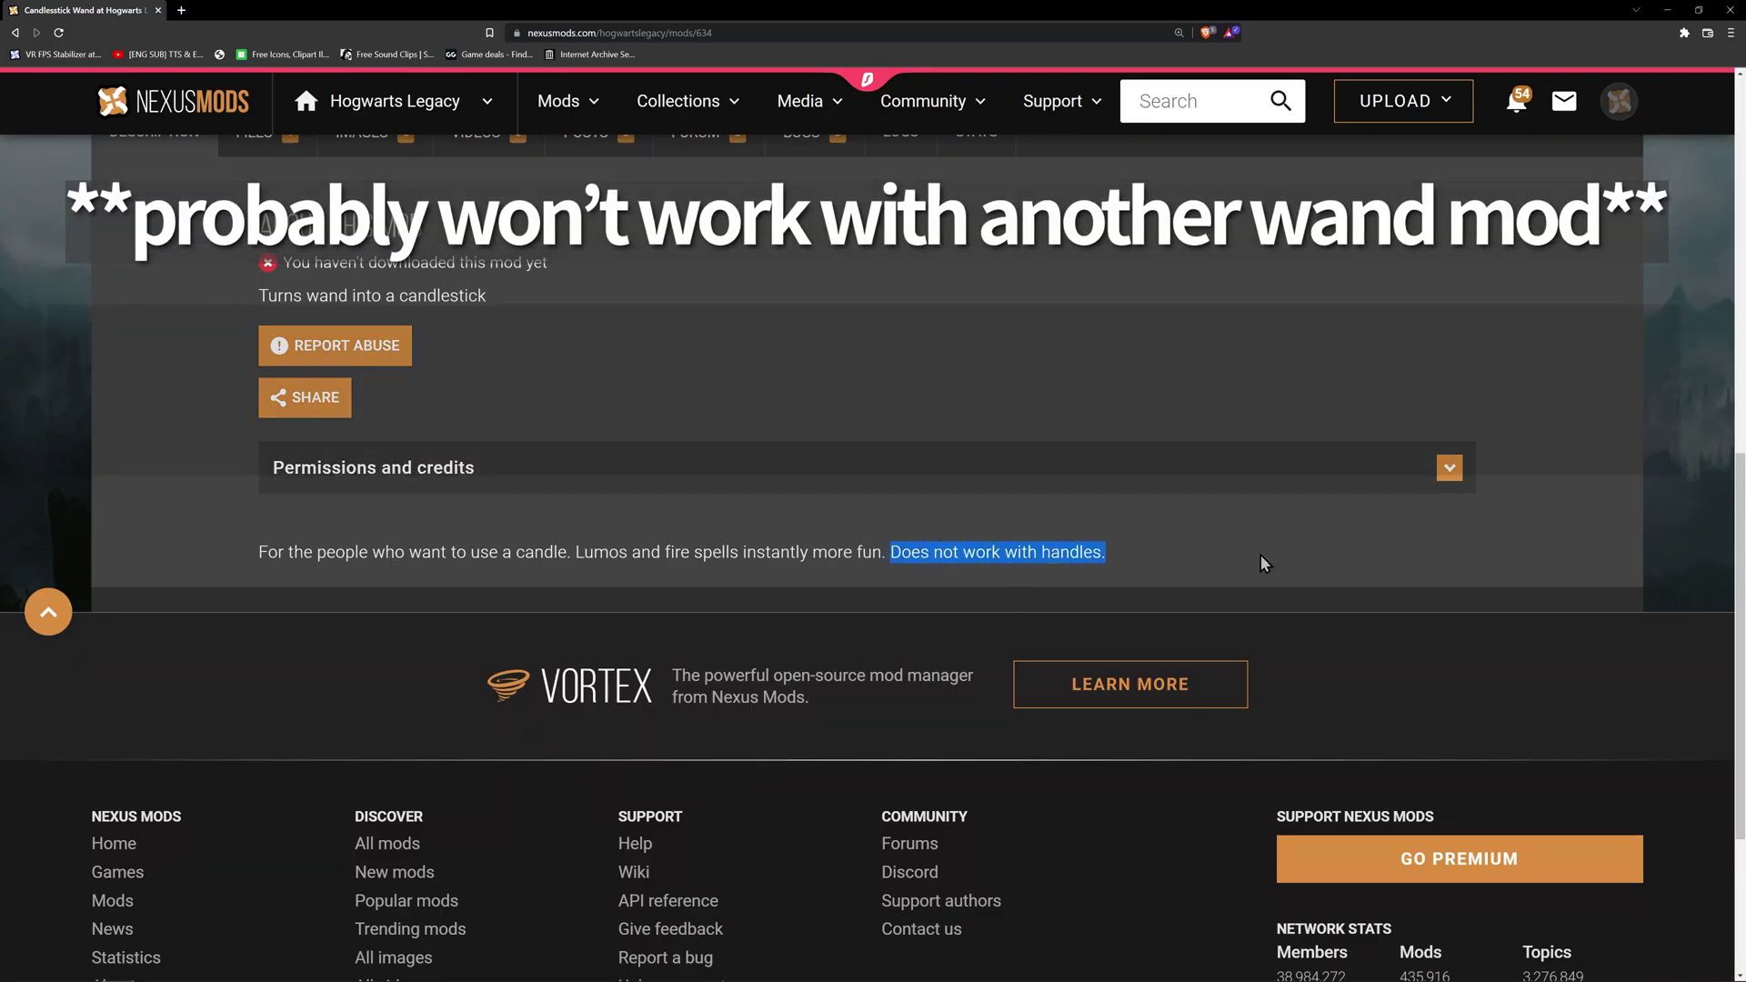
{"action": "left_click", "coordinate": [1260, 554]}
{"action": "scroll", "coordinate": [1263, 569], "scroll_direction": "up", "scroll_amount": 10}
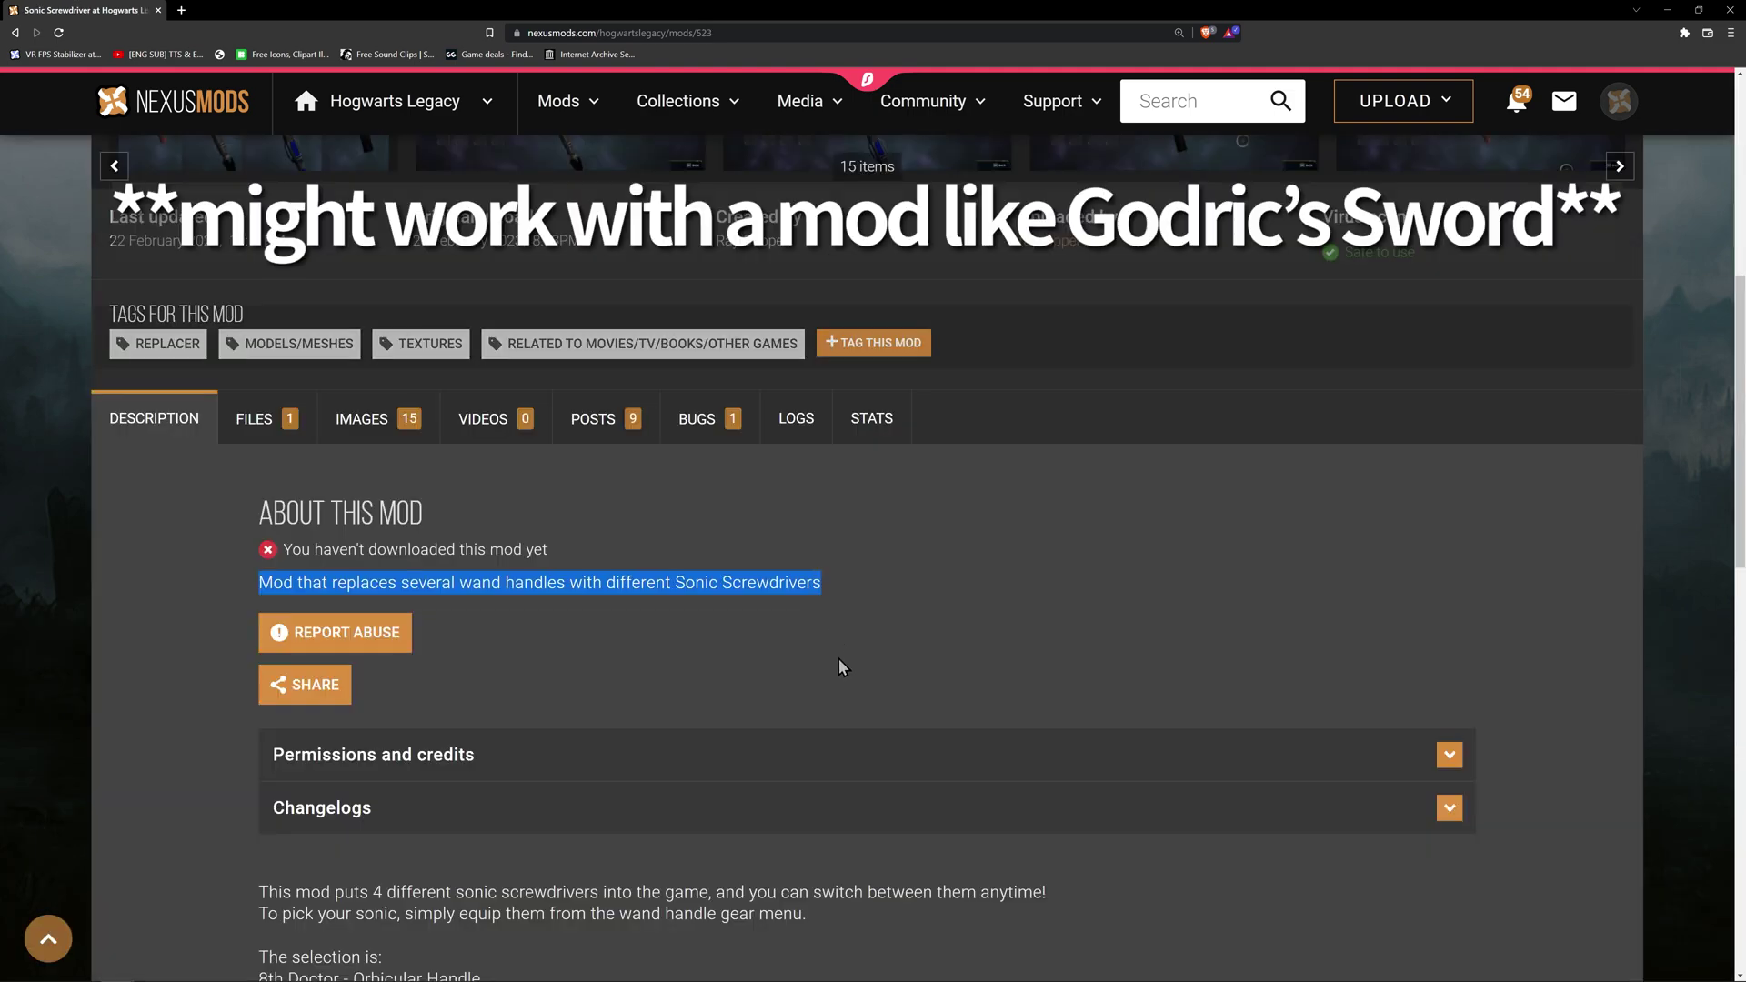
{"action": "scroll", "coordinate": [840, 660], "scroll_direction": "up", "scroll_amount": 6}
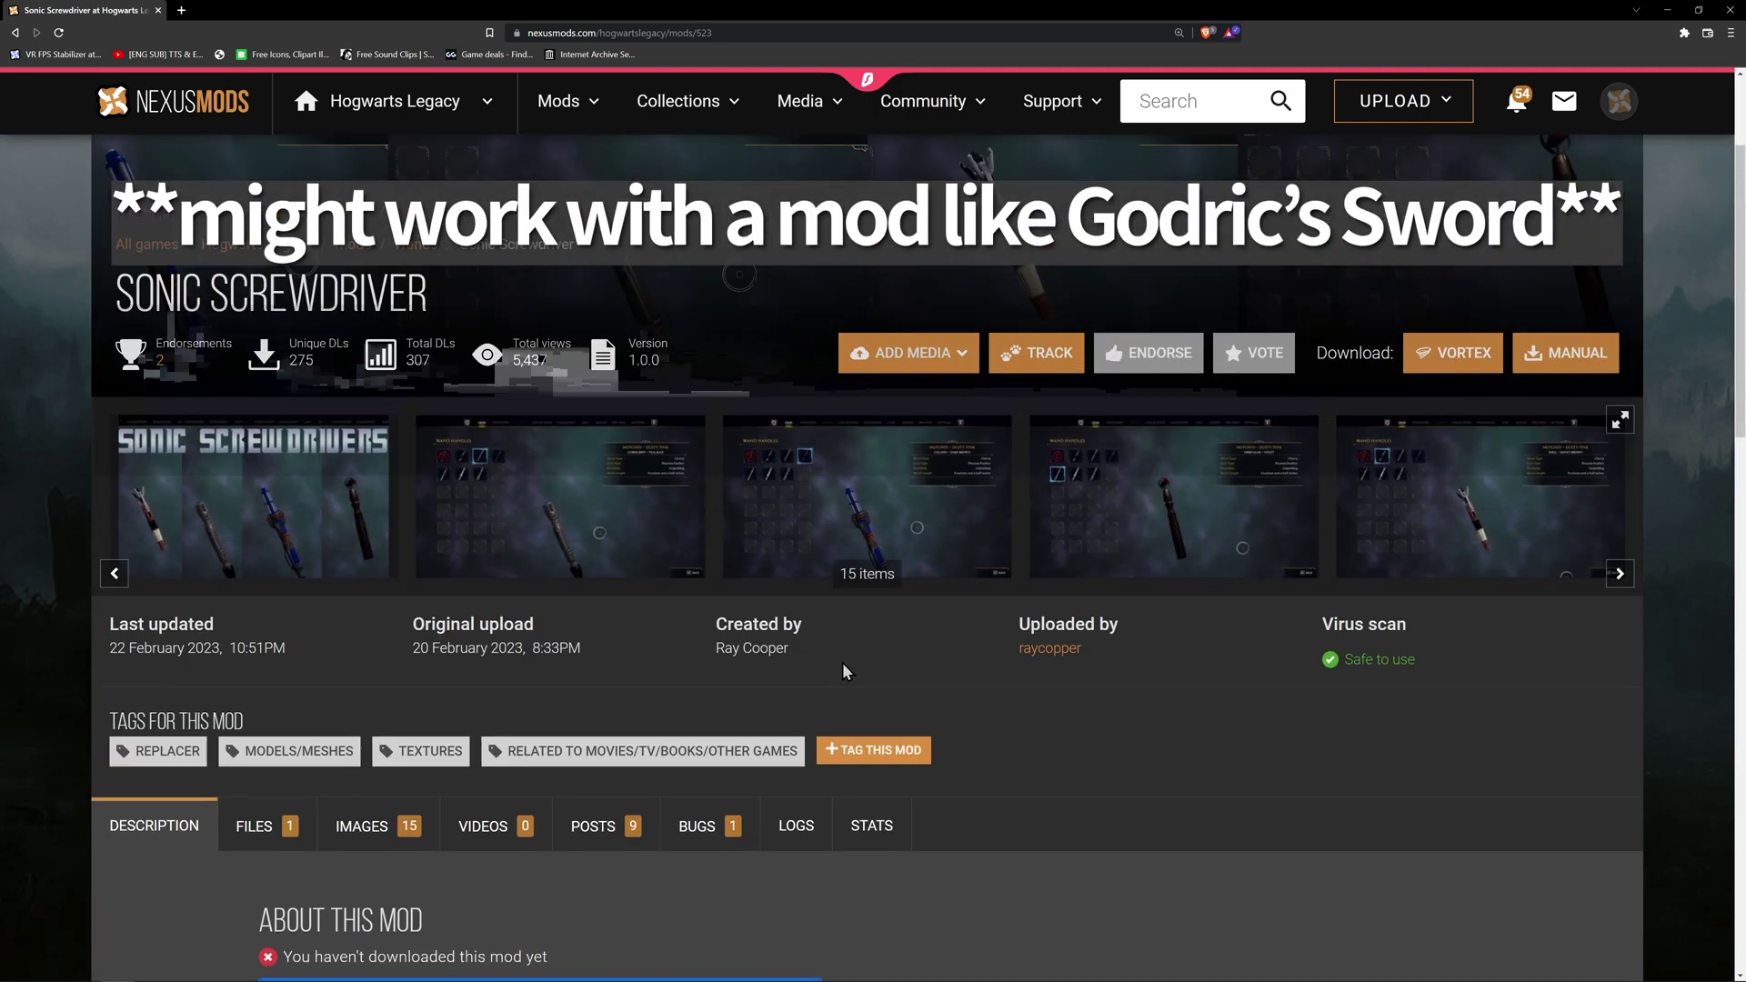
{"action": "left_click", "coordinate": [300, 577]}
{"action": "left_click", "coordinate": [1685, 537]}
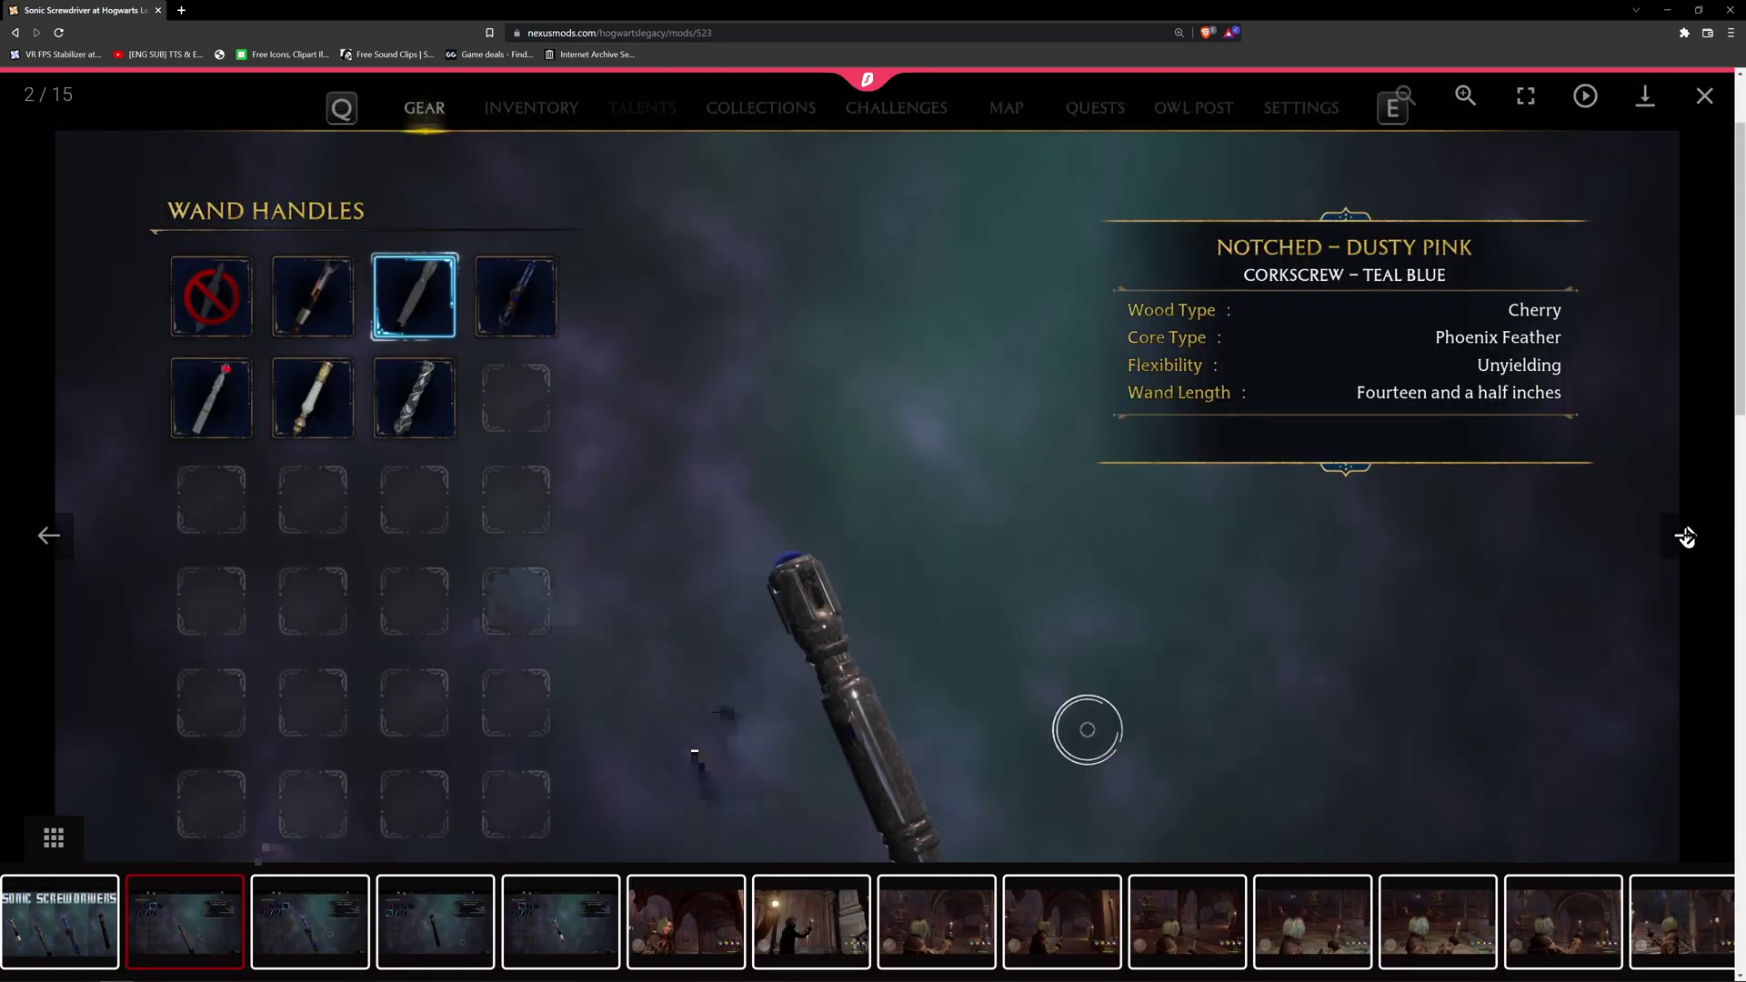